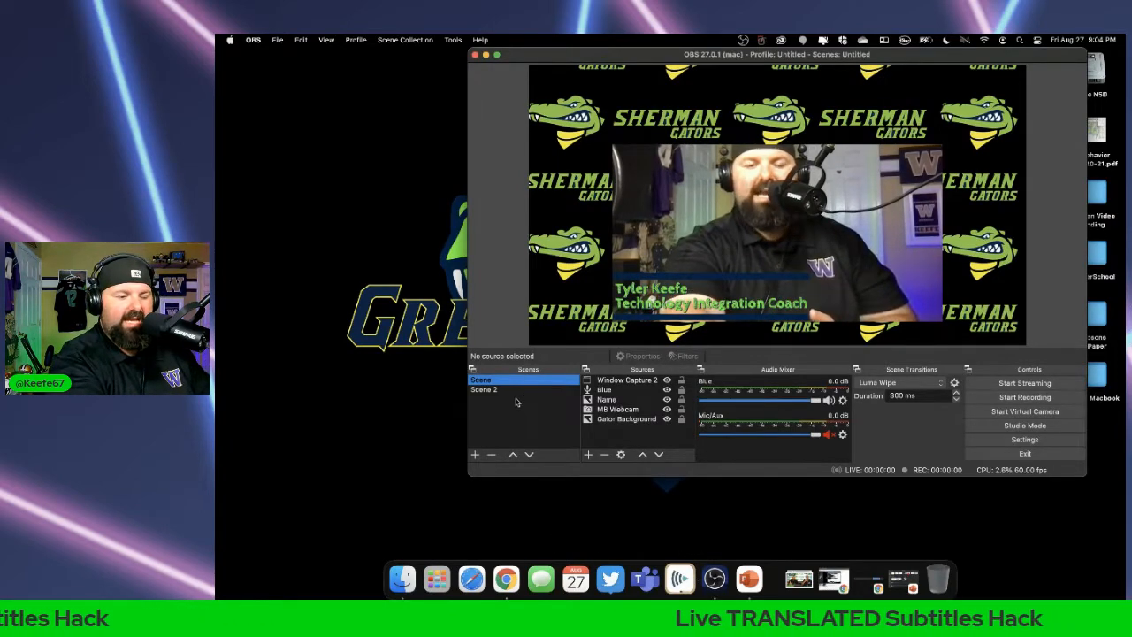
Step: Create a new scene named Subtitles and enlarge the program window
click(475, 456)
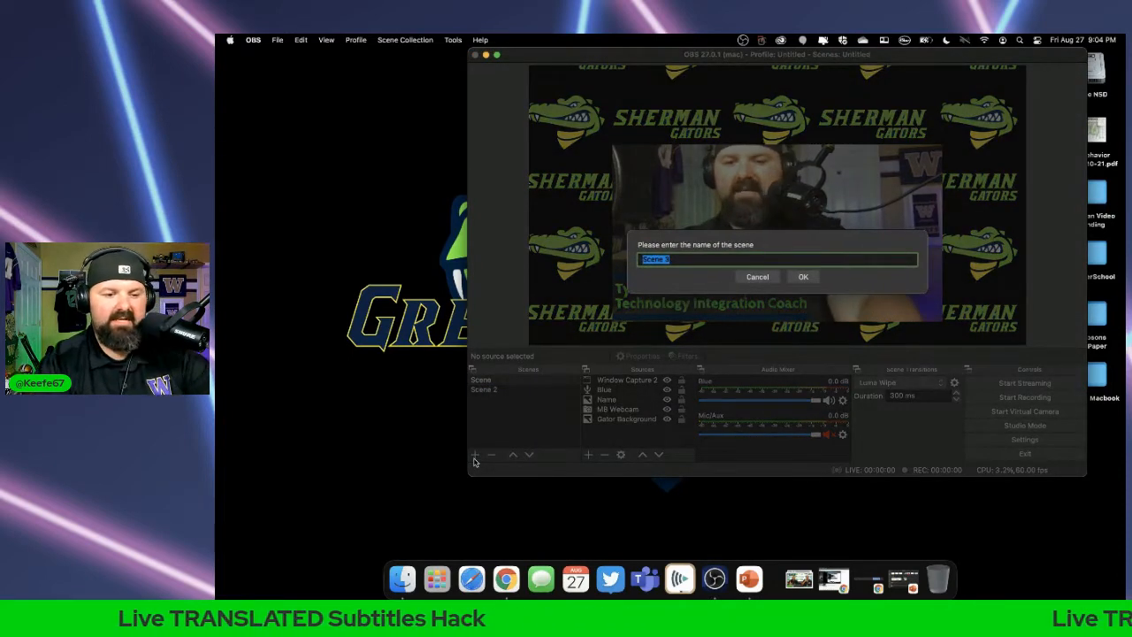
text(Sub)
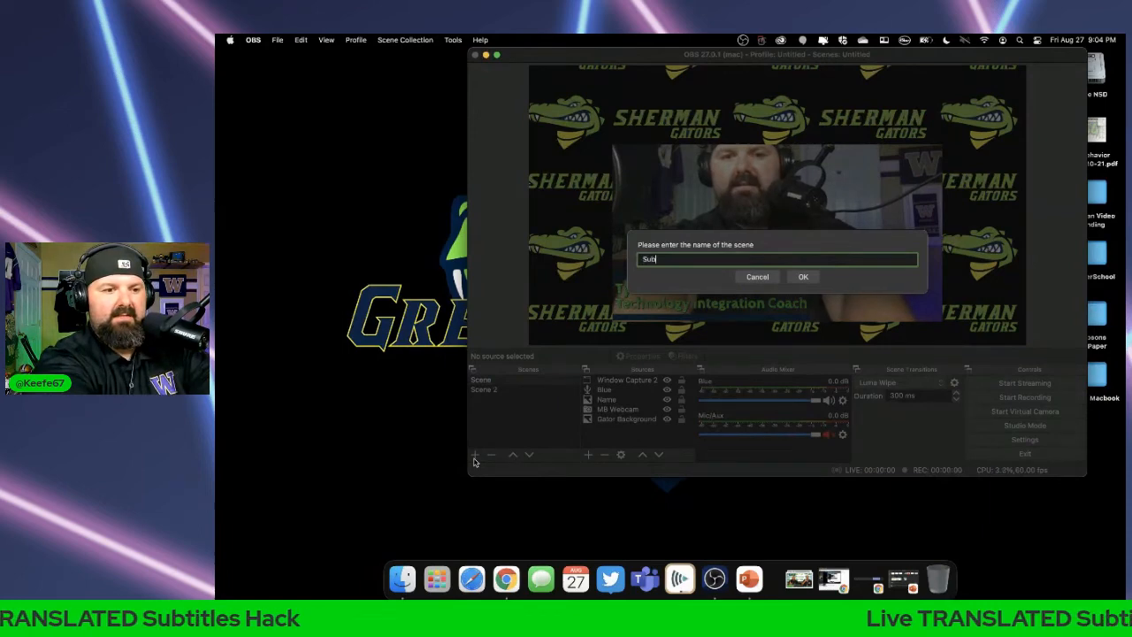
text(titles)
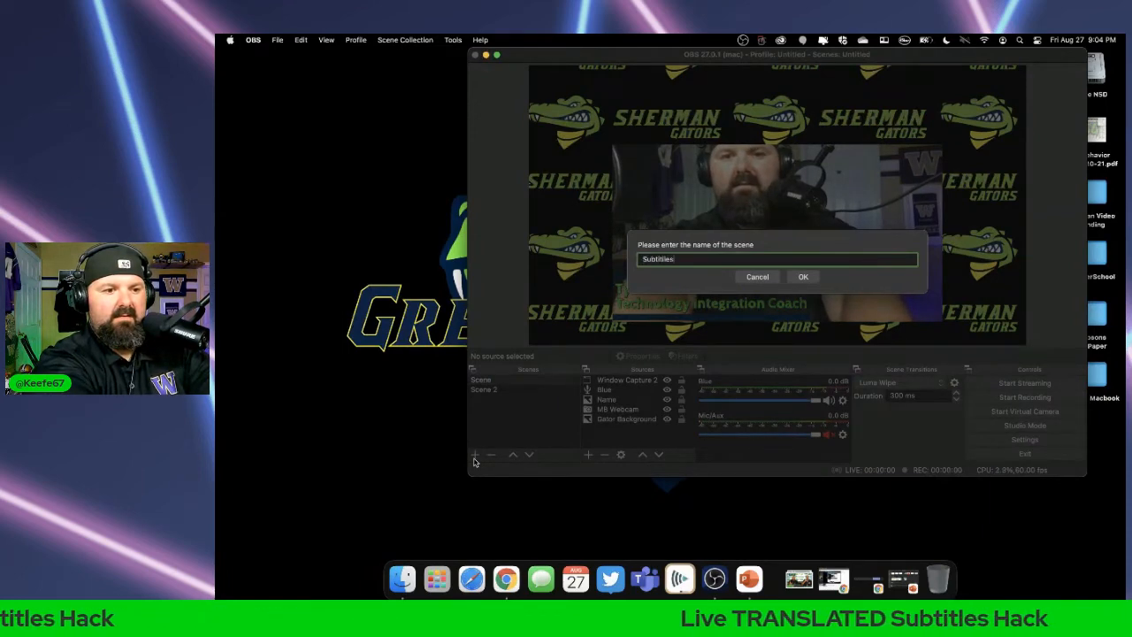
key(Return)
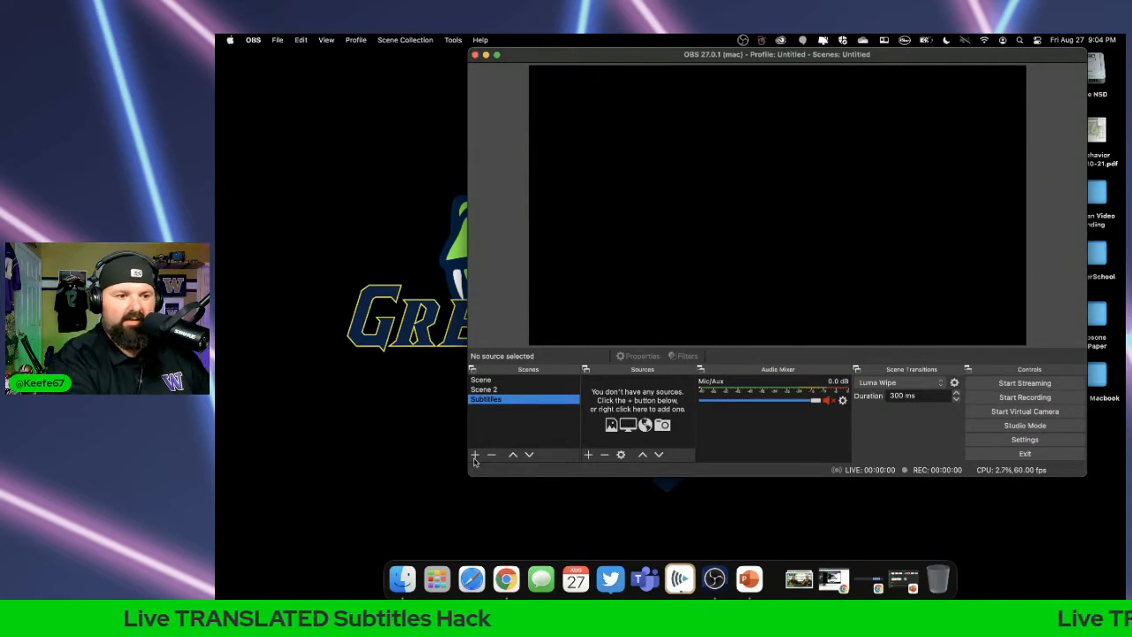
drag(468, 476, 363, 538)
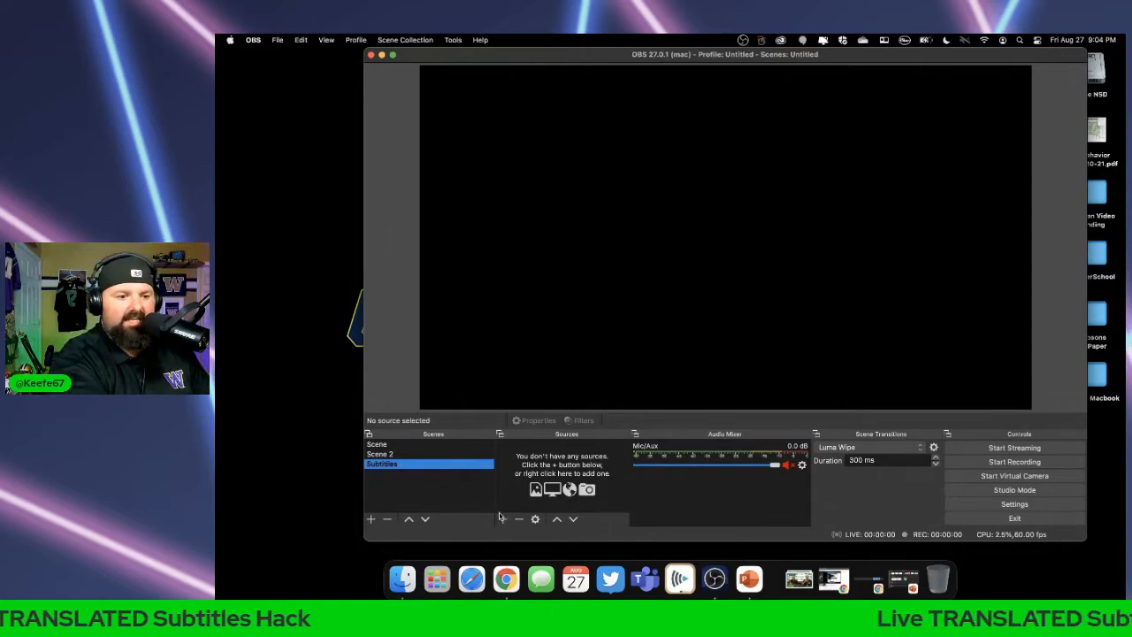
Step: Copy the MB Webcam source from the scene named Scene and paste it as a reference into the Subtitles scene
click(428, 445)
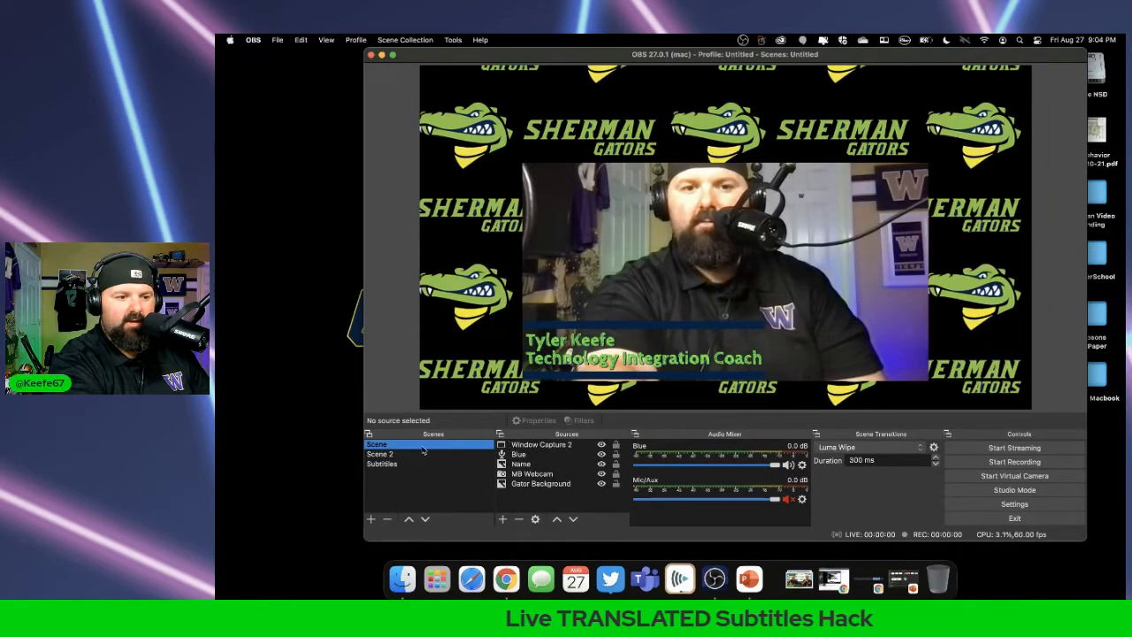
click(543, 475)
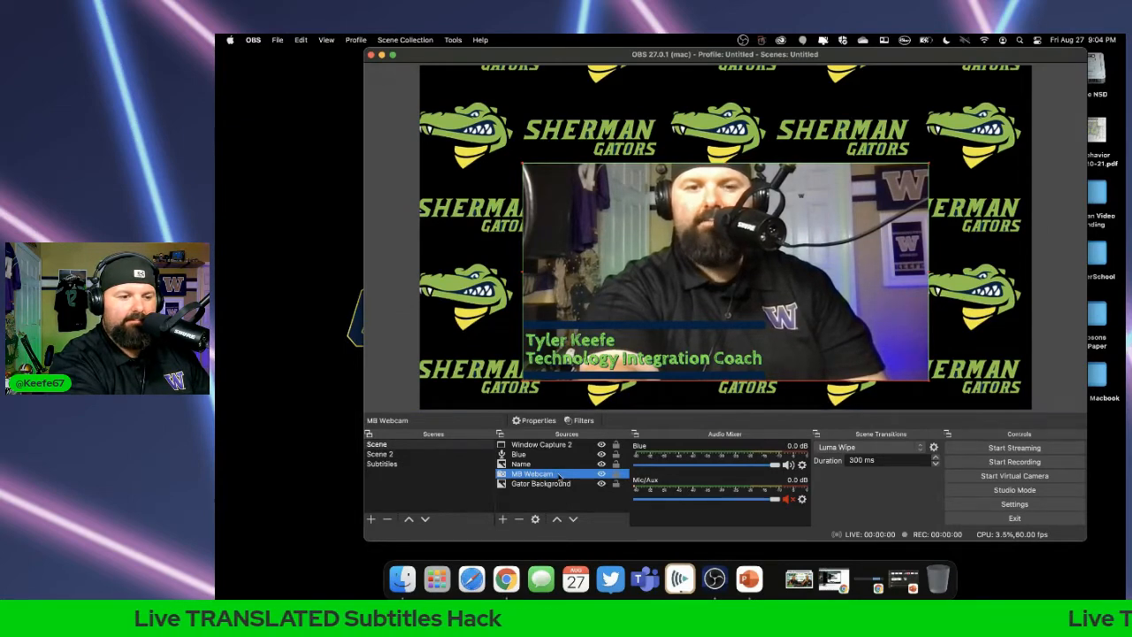
right_click(559, 476)
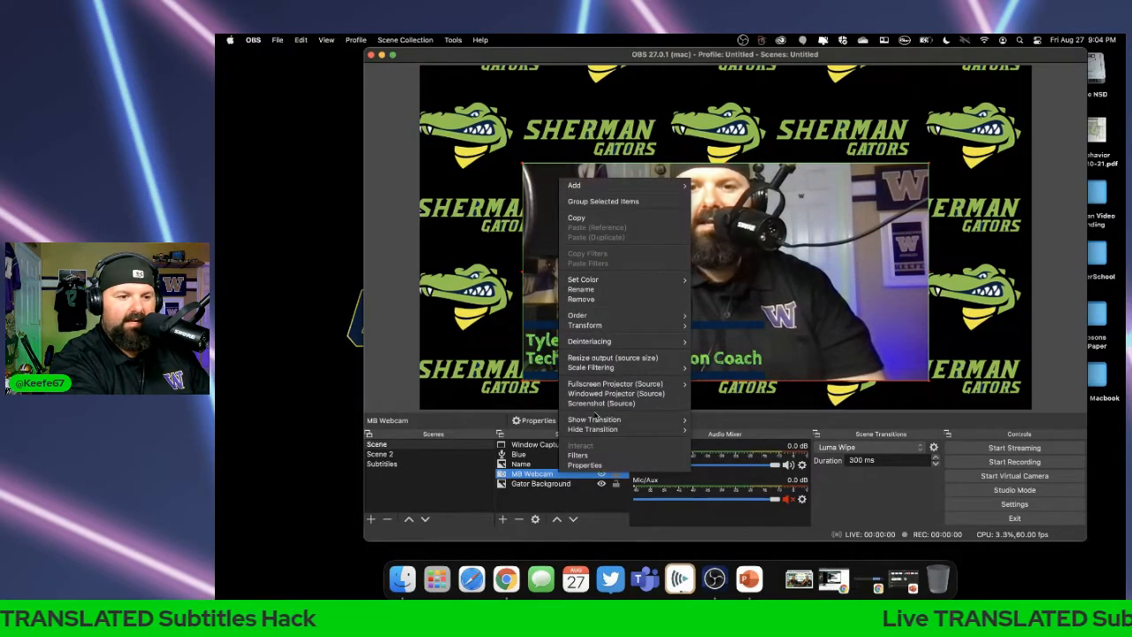
click(590, 218)
click(407, 463)
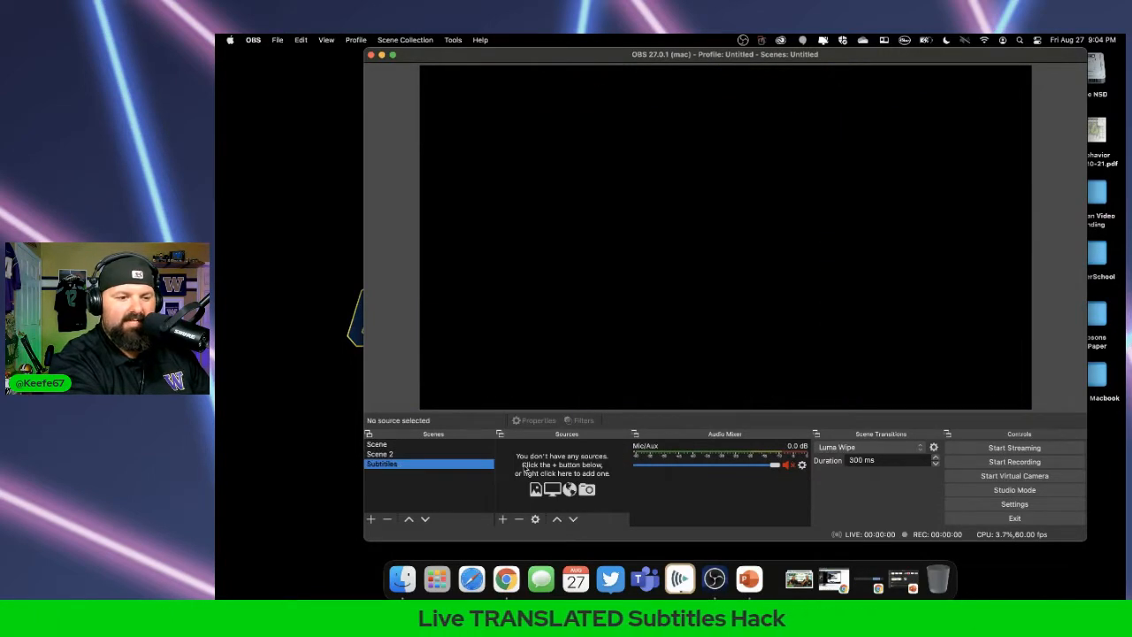
right_click(526, 469)
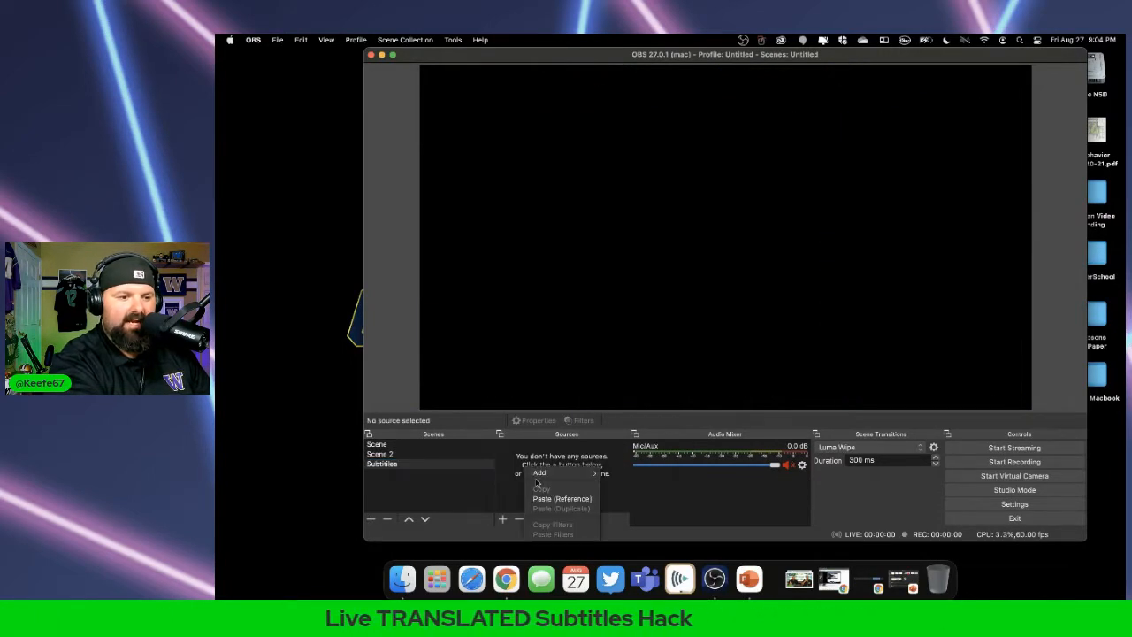
click(561, 499)
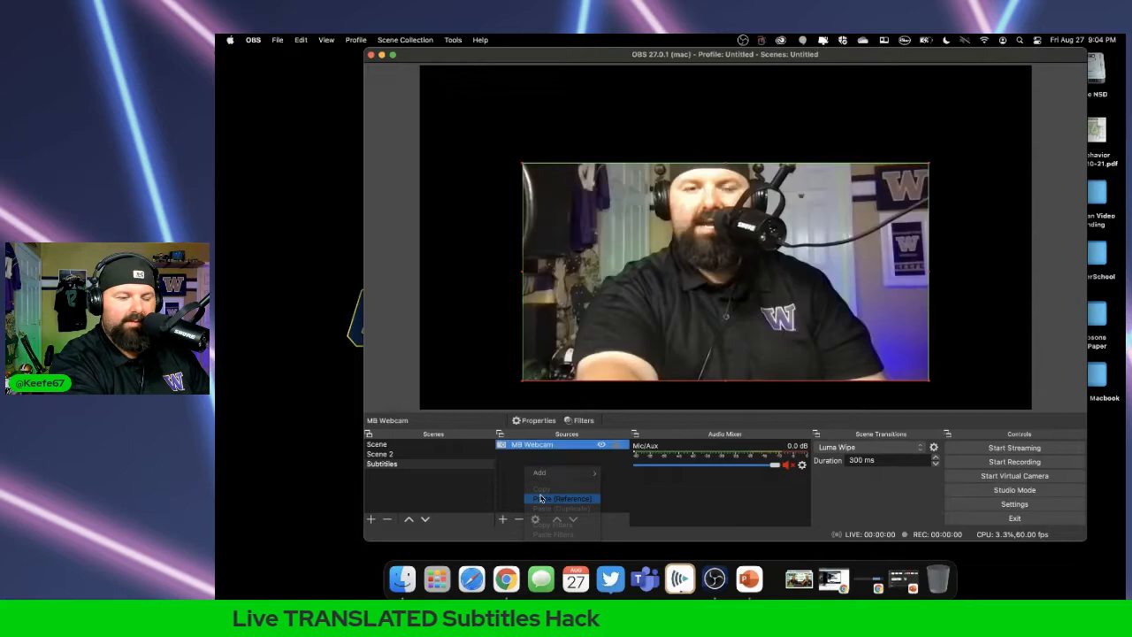
Step: Transform the MB Webcam source in the Subtitles scene to fit the screen, then deselect it
right_click(587, 289)
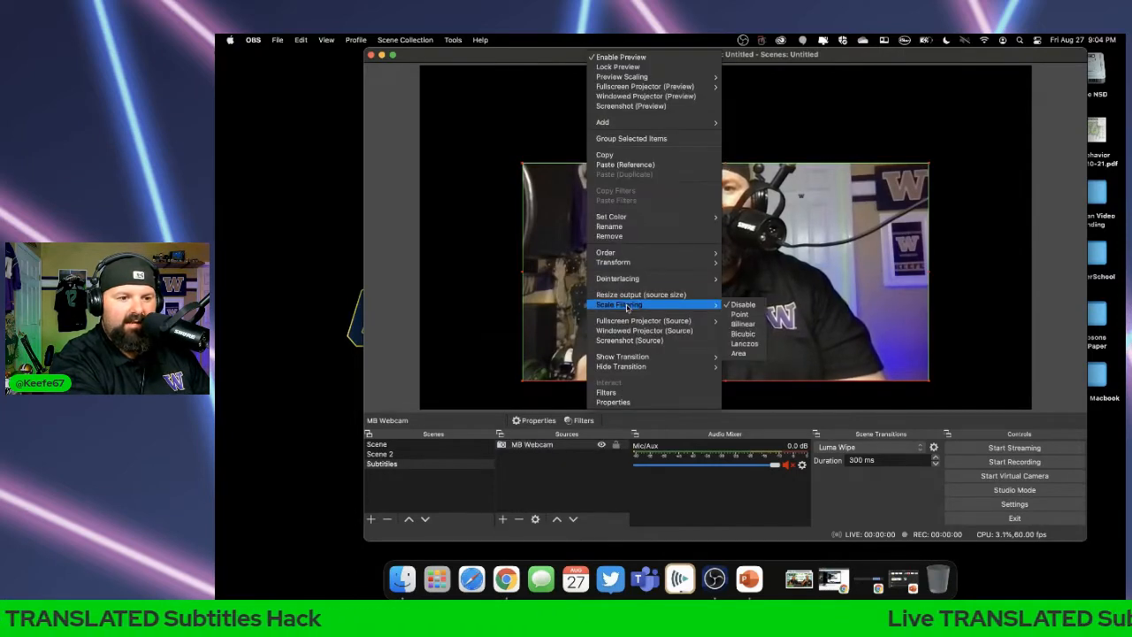
mouse_move(628, 307)
mouse_move(672, 262)
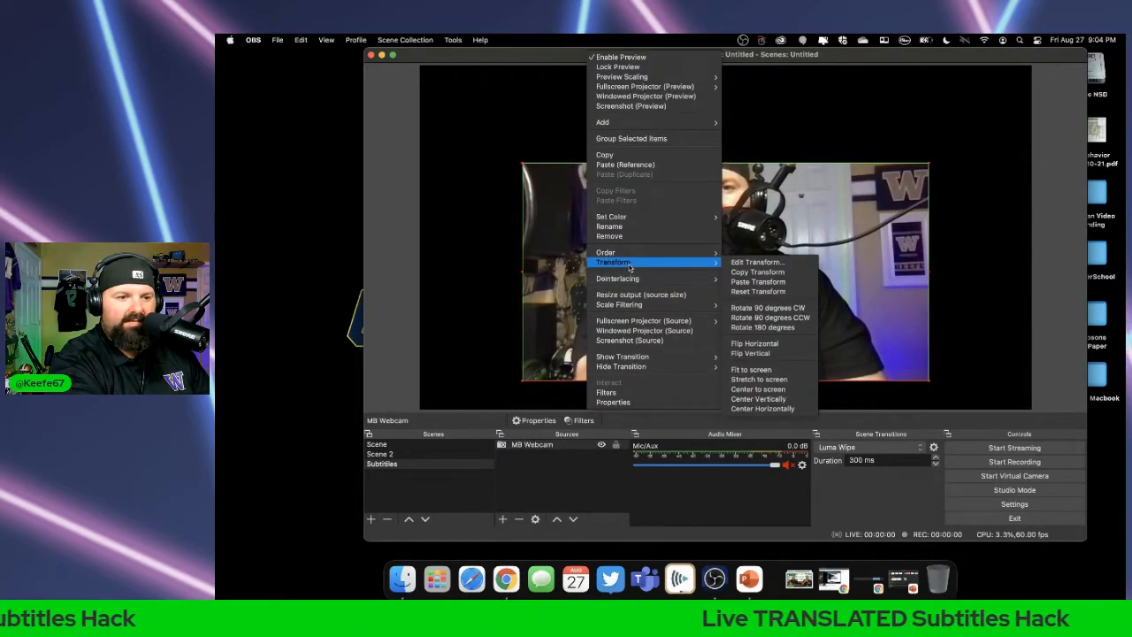
click(756, 369)
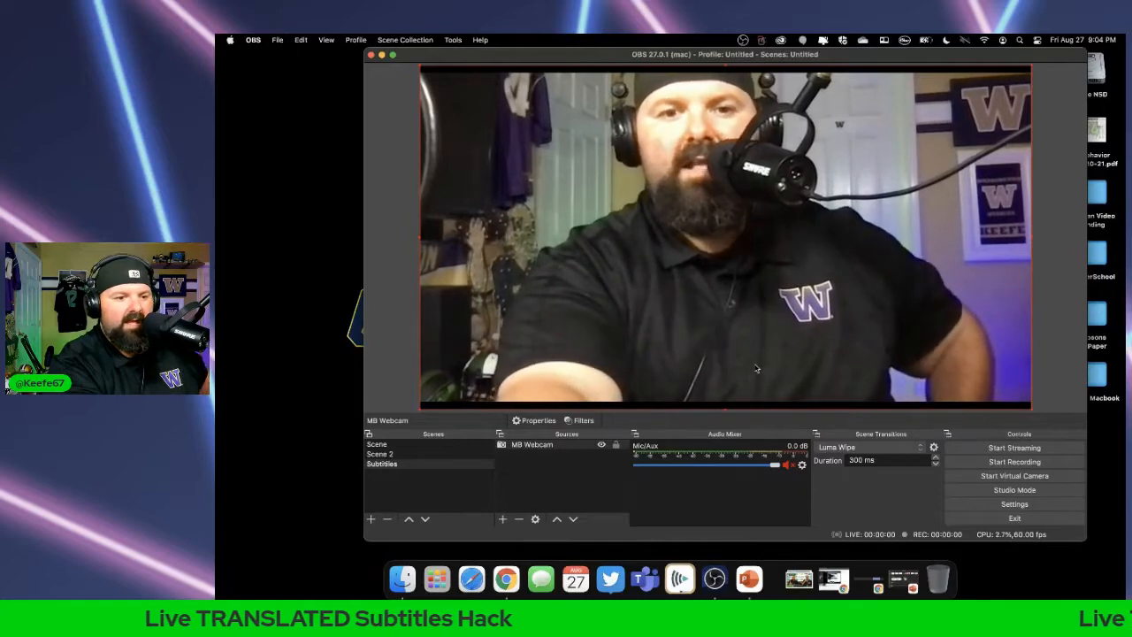
click(594, 466)
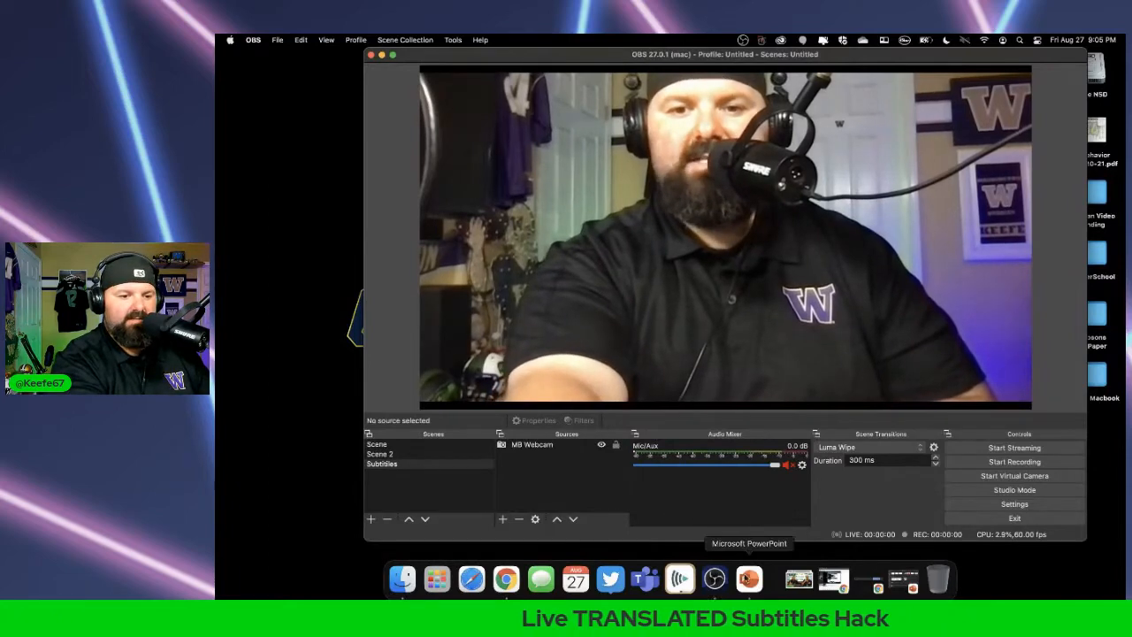
Step: Switch to PowerPoint, create a blank presentation and delete the title and subtitle placeholders from its first slide
click(749, 579)
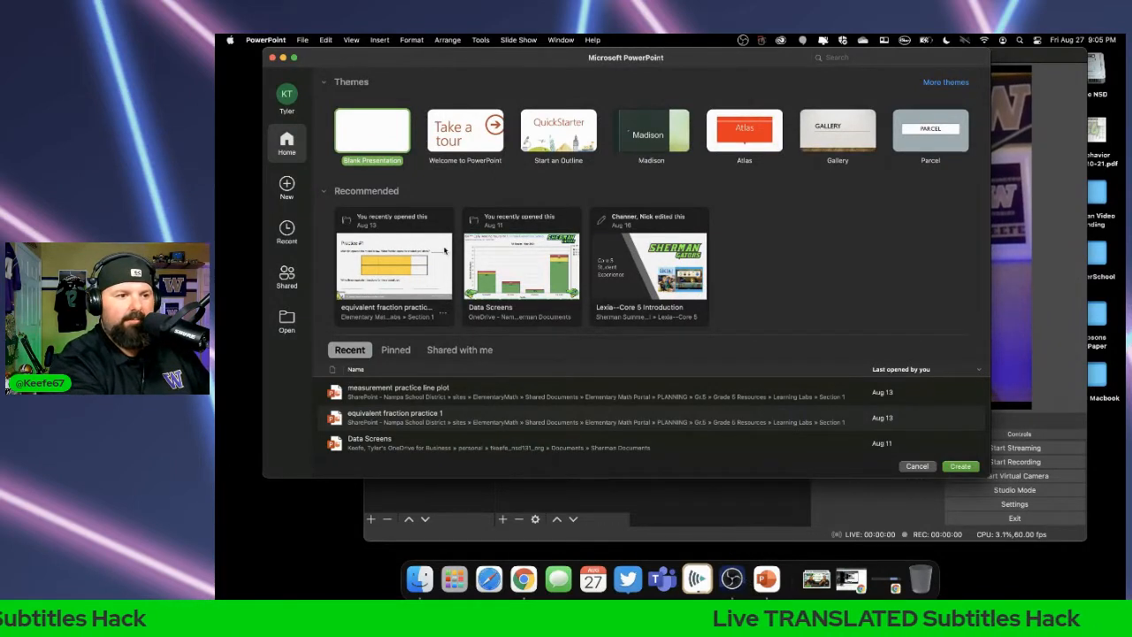
double_click(373, 133)
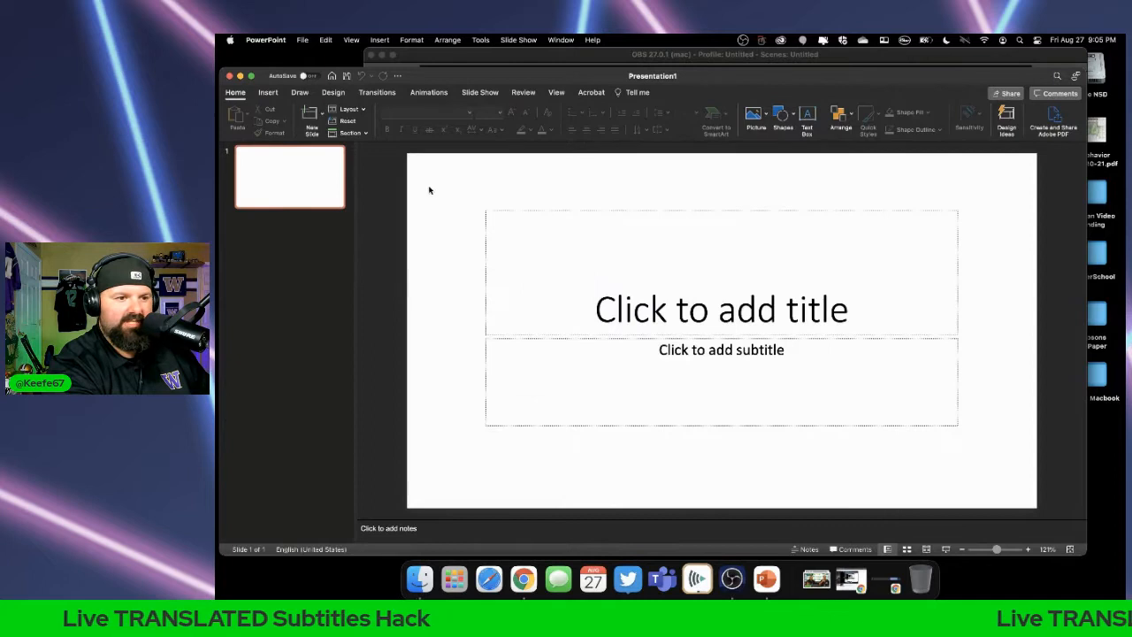
drag(432, 185, 1017, 486)
key(Delete)
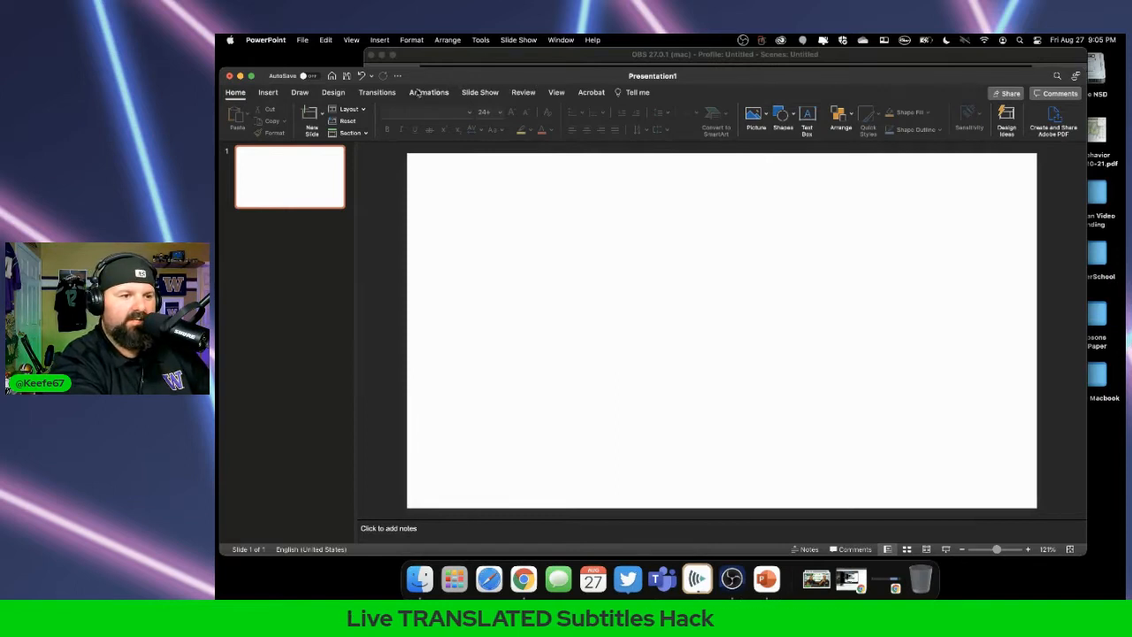
Step: Format the slide background with a solid fill in the standard green color
click(335, 93)
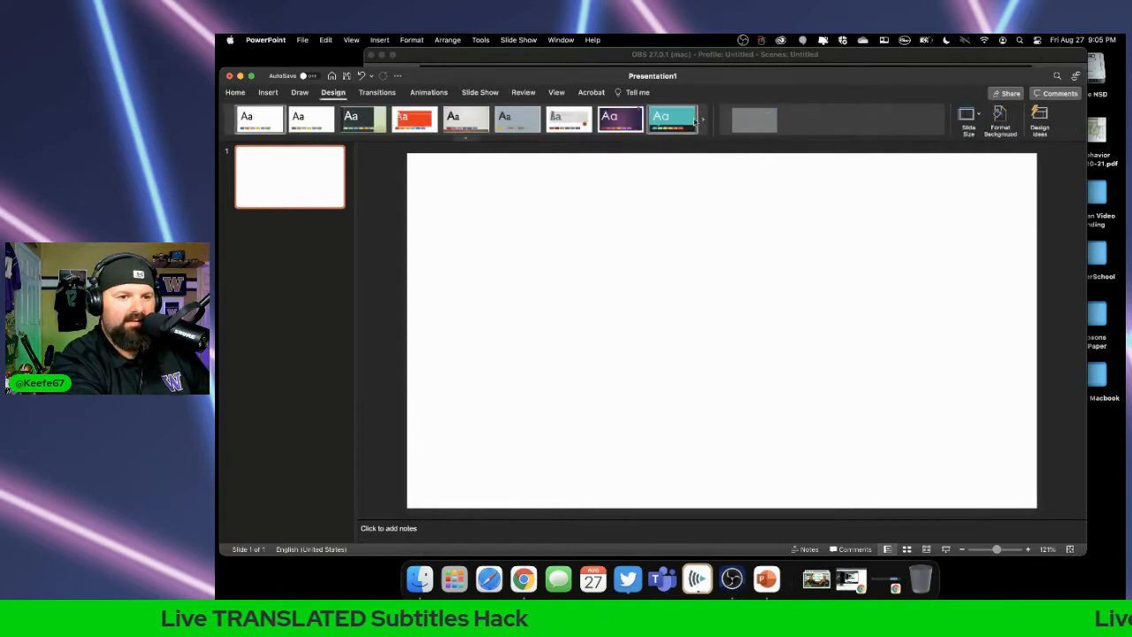
click(1002, 113)
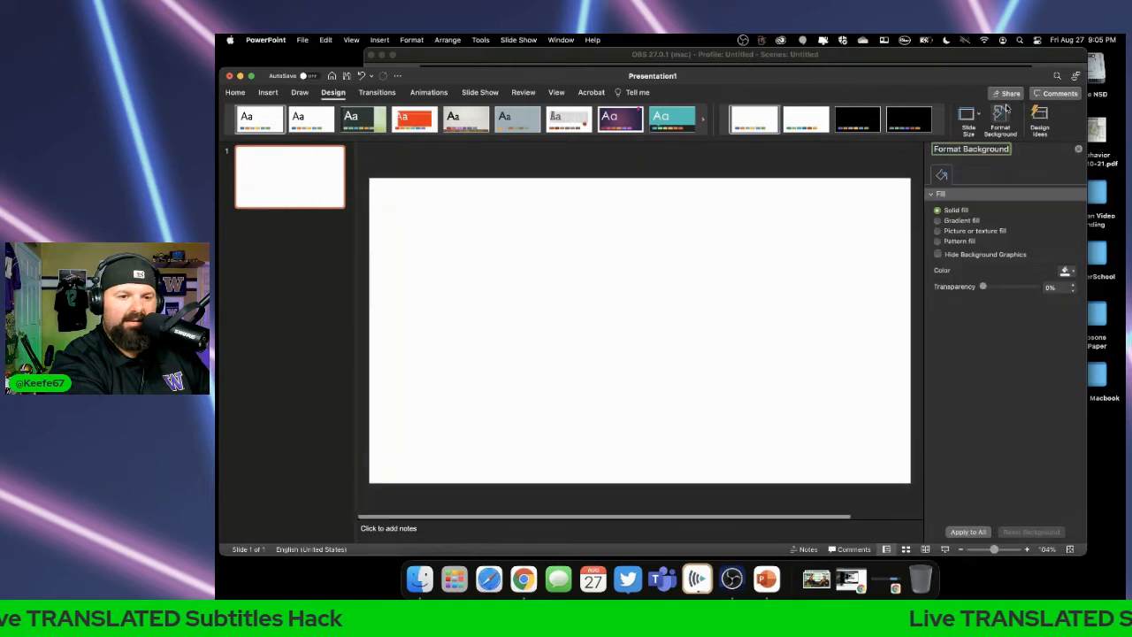
click(1066, 272)
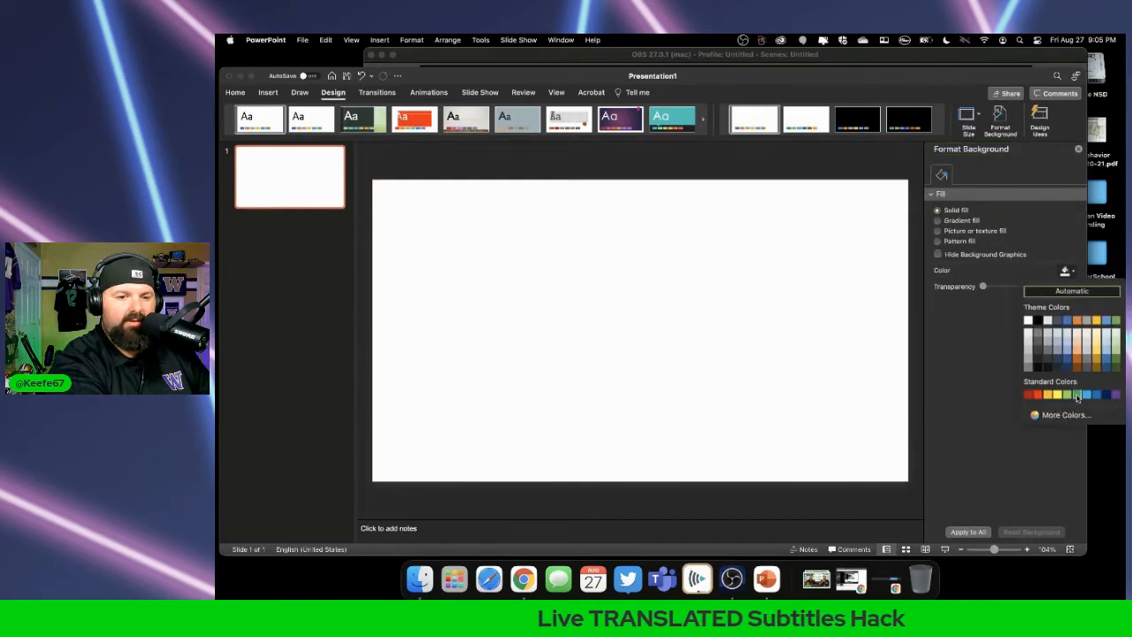
click(1077, 396)
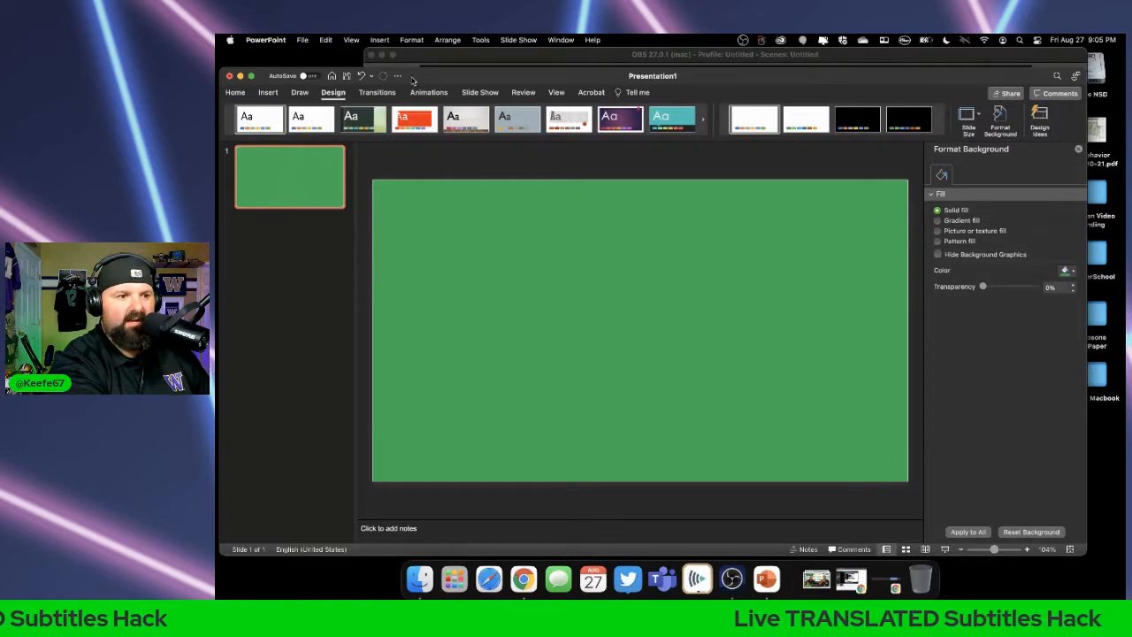
Step: Set the slide show type to Browsed by an individual (window)
click(479, 93)
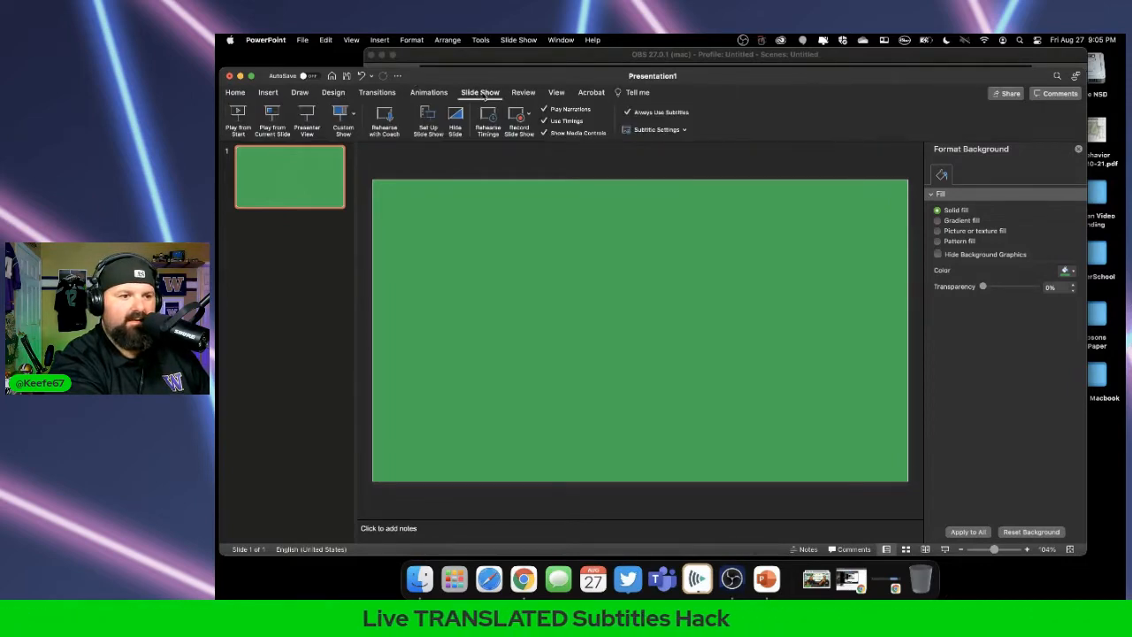
click(429, 128)
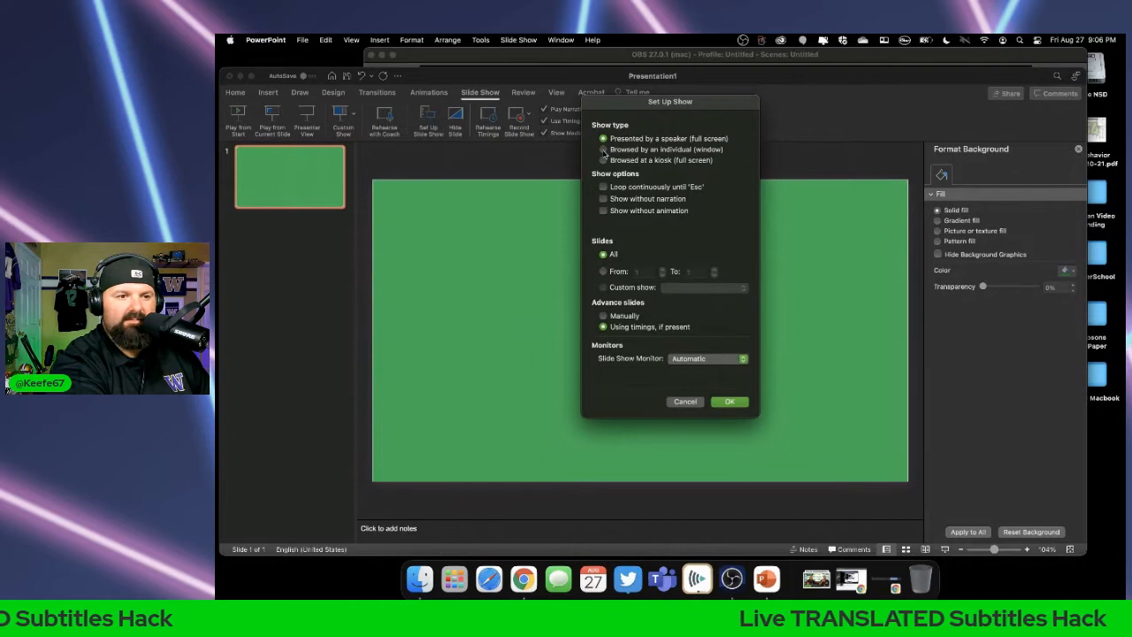
click(603, 149)
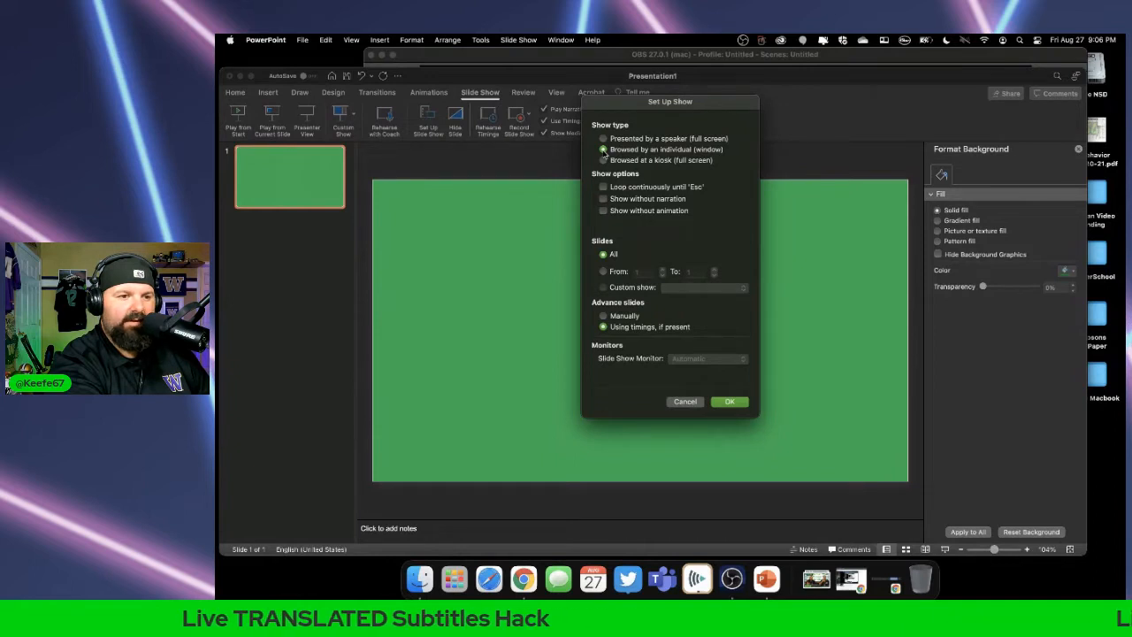
click(730, 401)
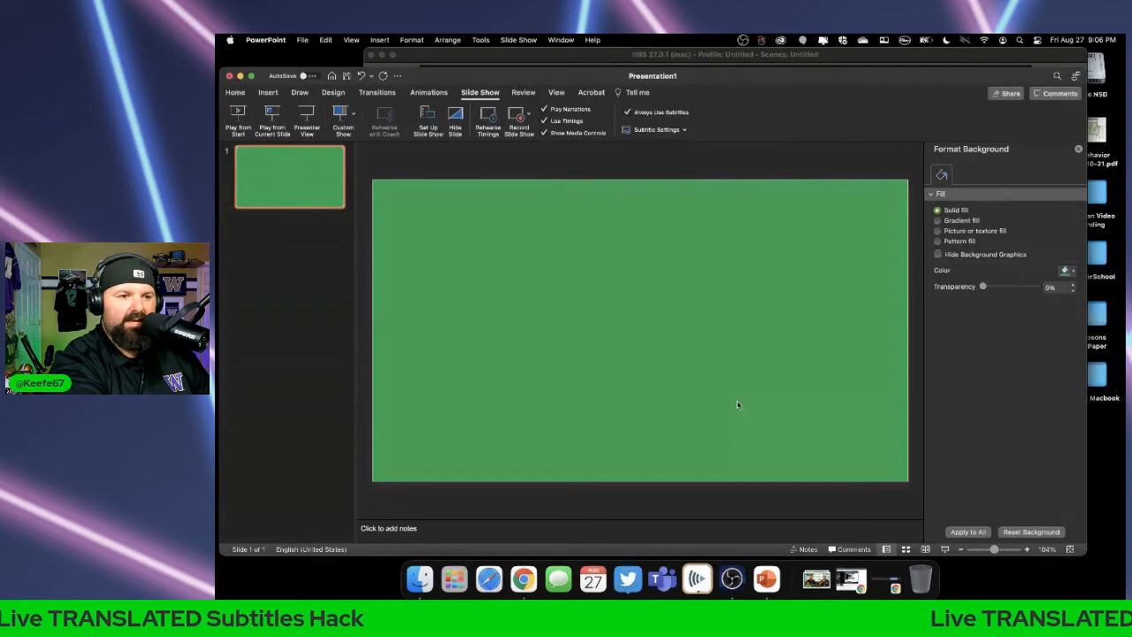
Step: Review the spoken and subtitle language options and set the subtitle microphone to MacBook Pro Microphone
click(655, 130)
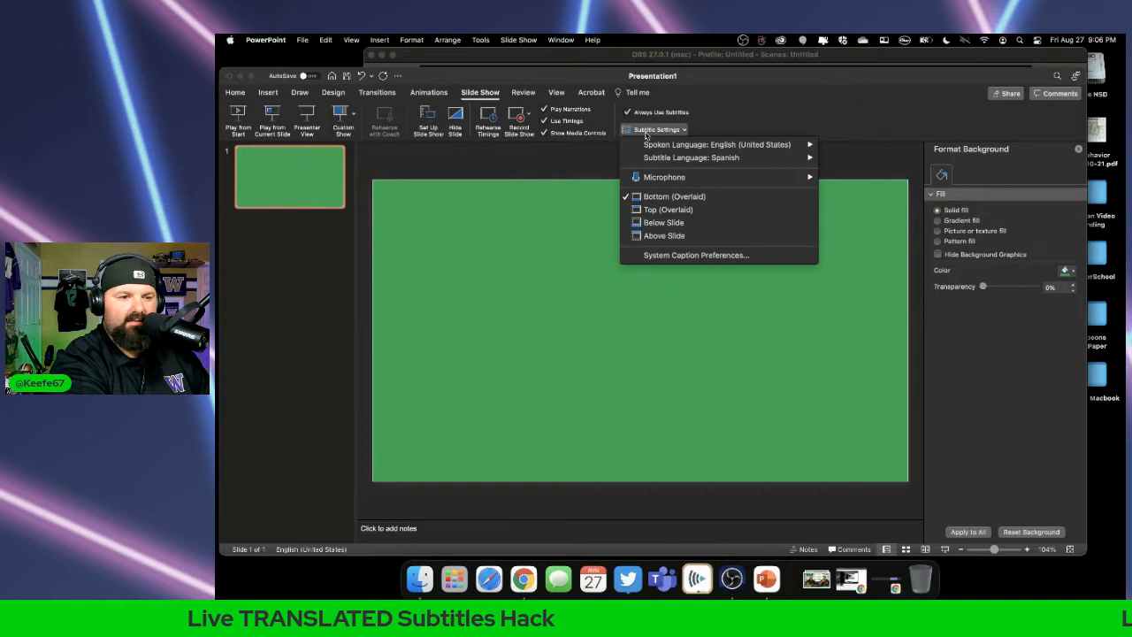
mouse_move(661, 147)
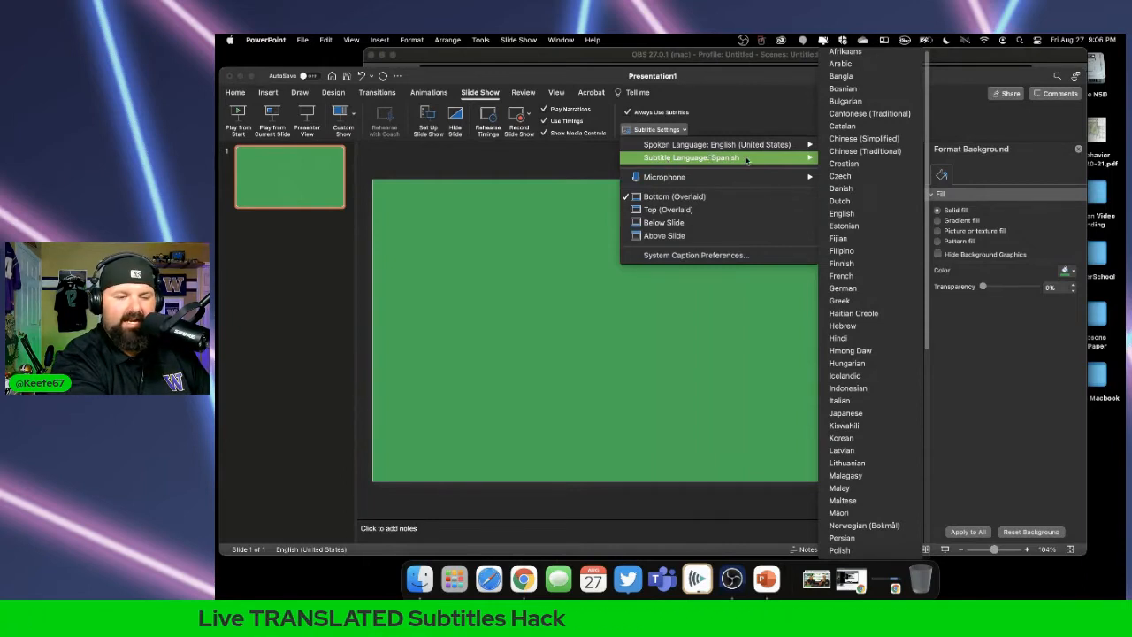
mouse_move(745, 177)
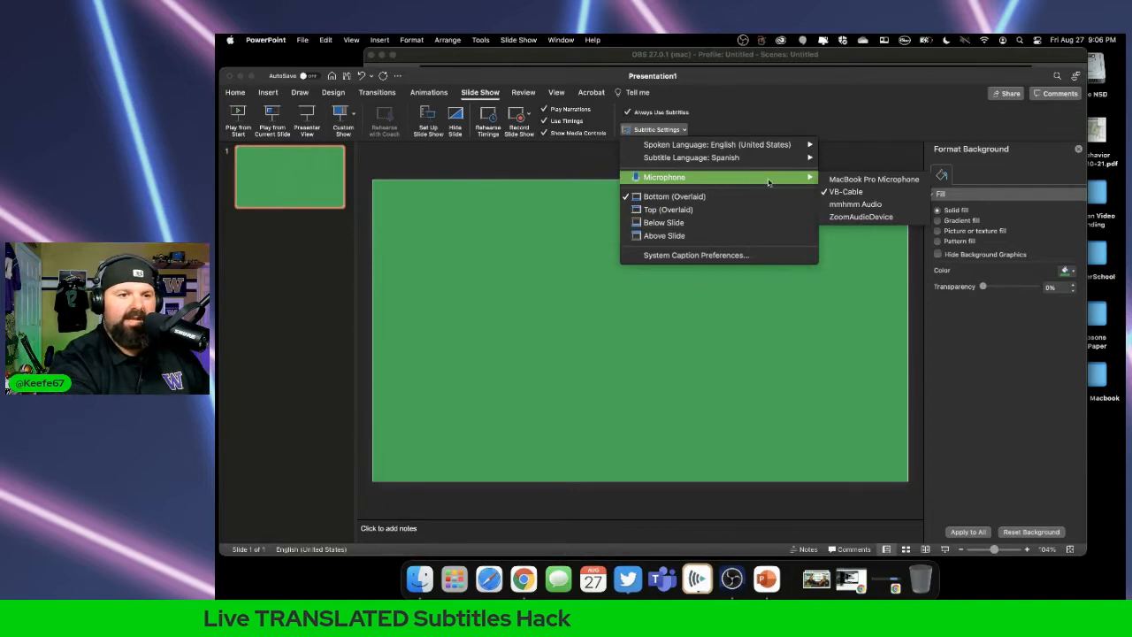
click(870, 180)
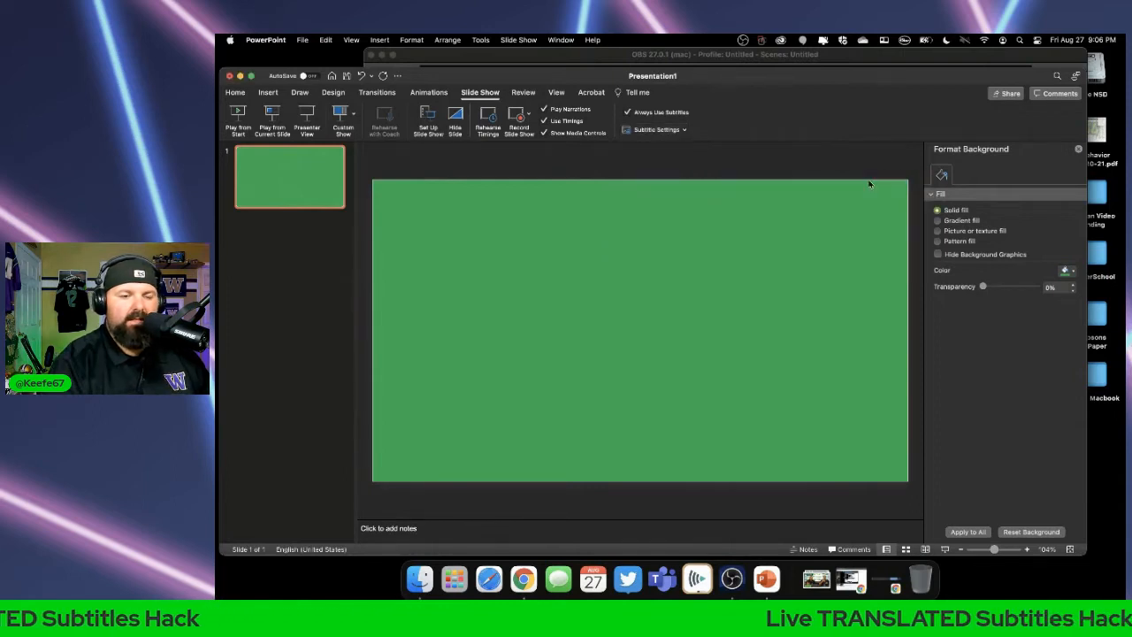
Step: Choose Bottom (Overlaid) as the subtitle position and start the slide show
click(659, 131)
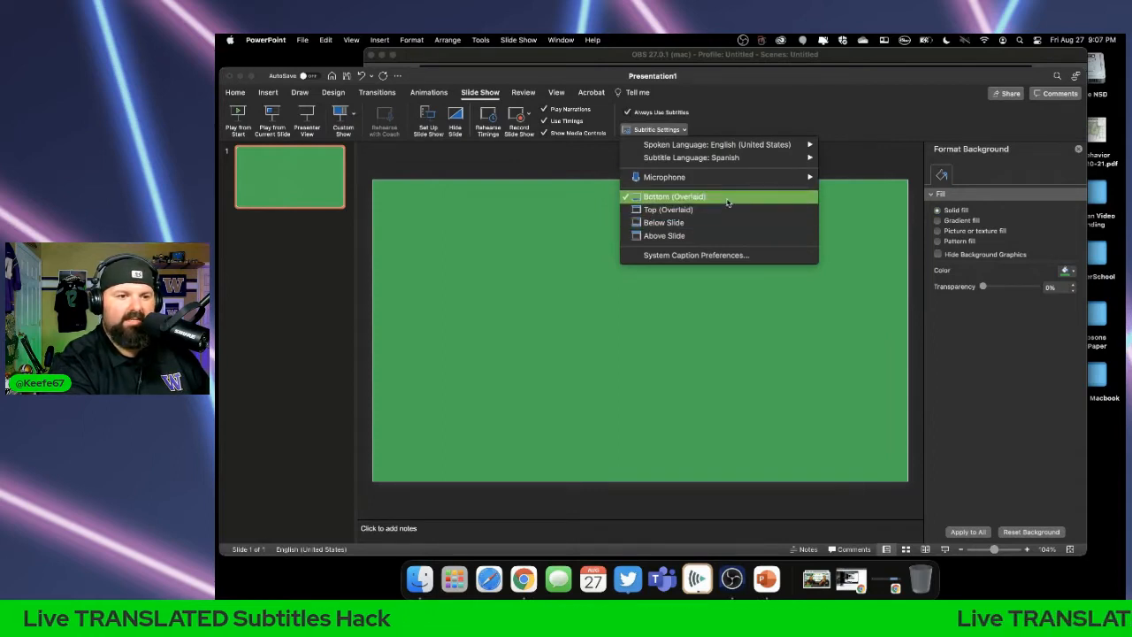
click(727, 203)
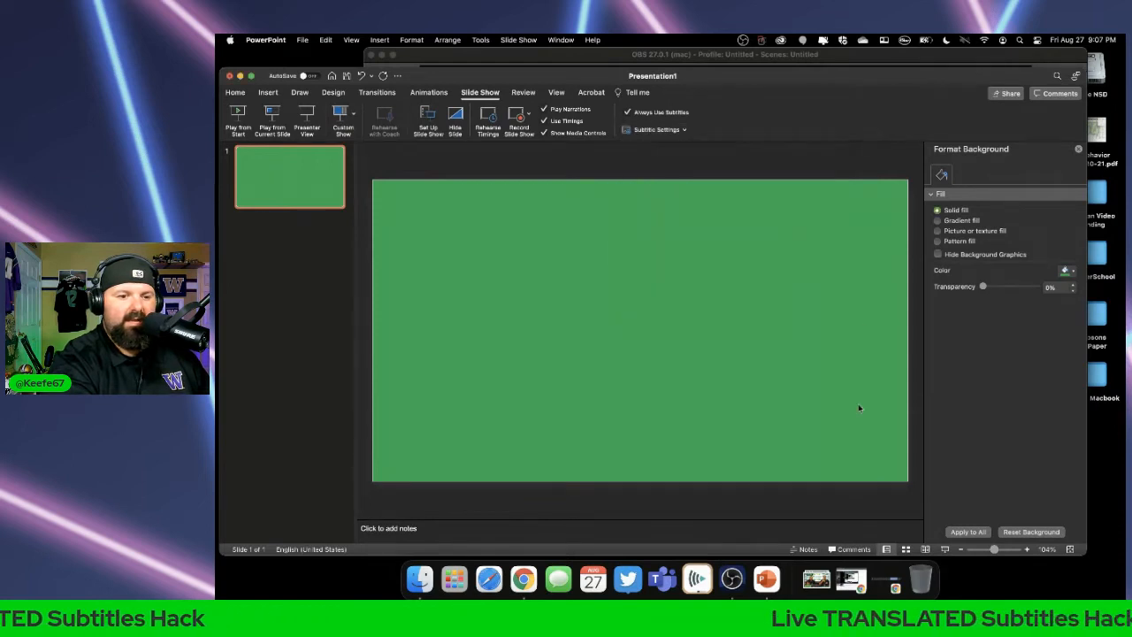
click(945, 550)
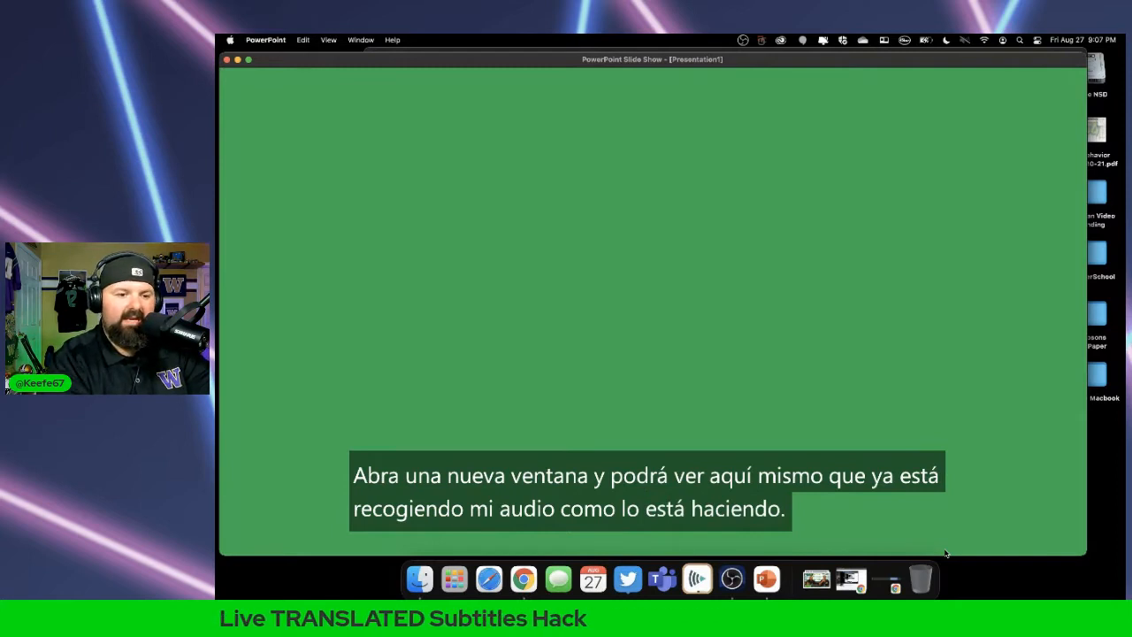
Step: Switch to OBS and add a new Window Capture source to the Subtitles scene, capturing the PowerPoint Slide Show - [Presentation1] window
click(732, 579)
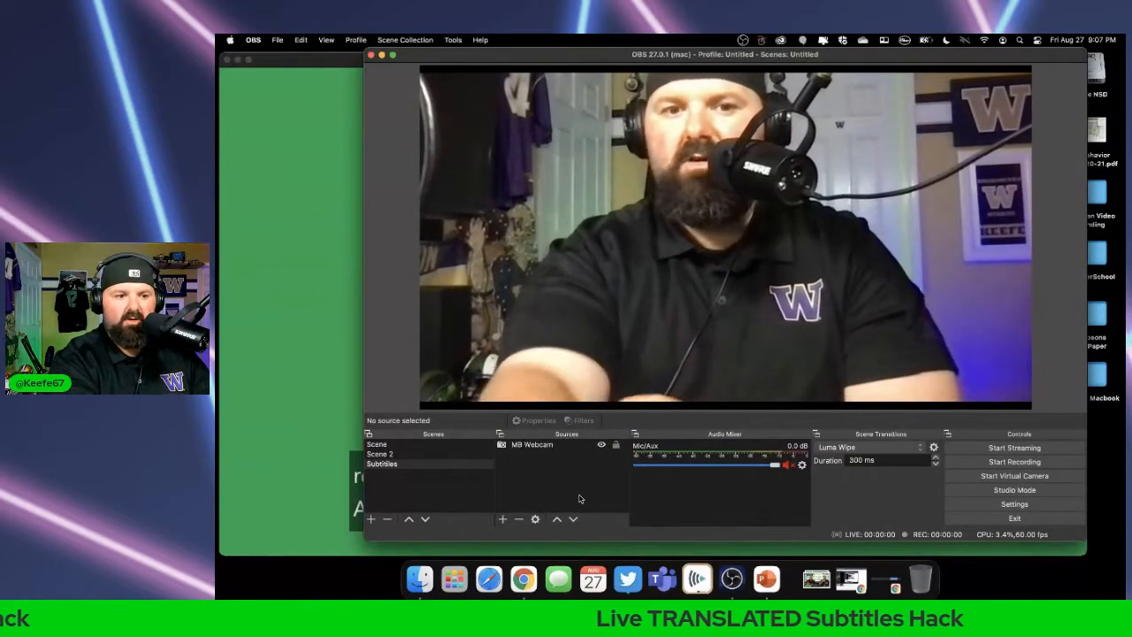
click(502, 520)
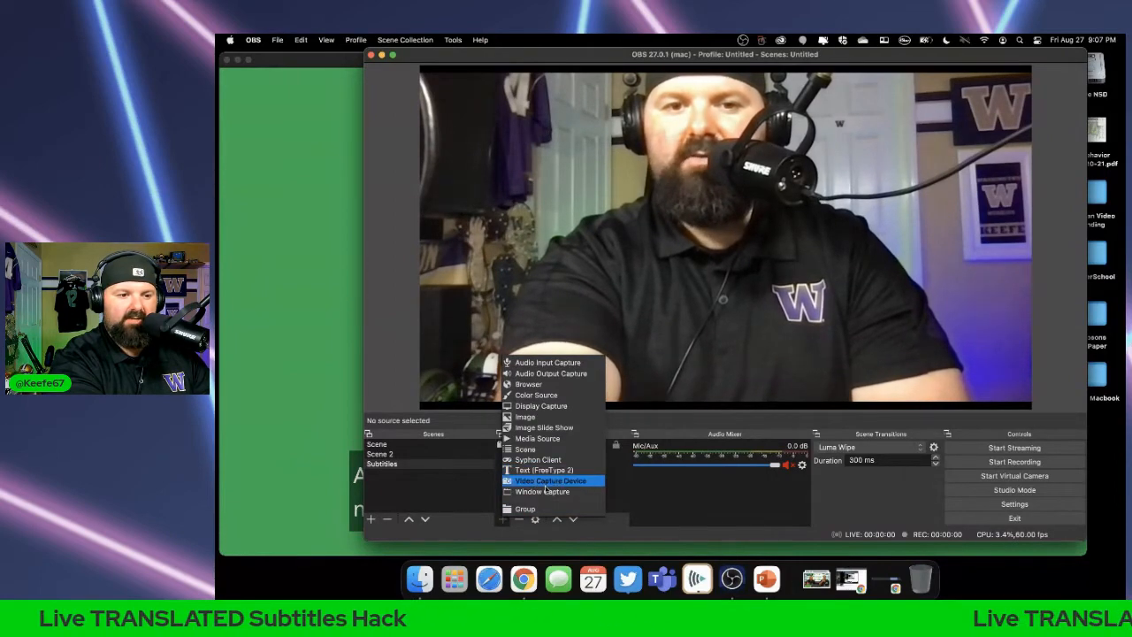
click(545, 492)
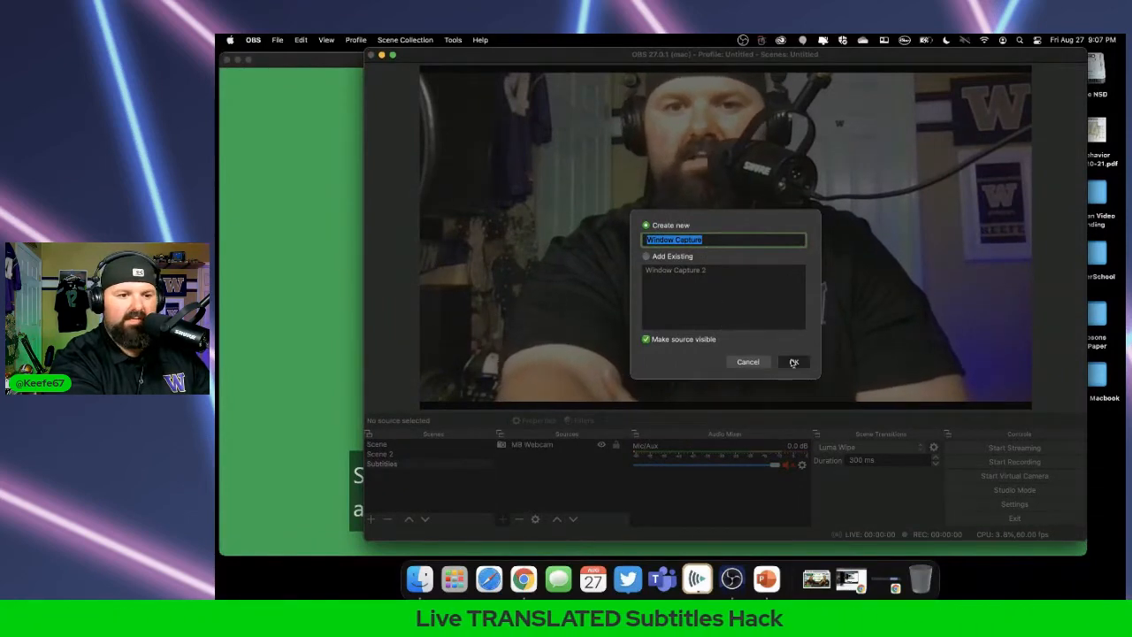
click(793, 363)
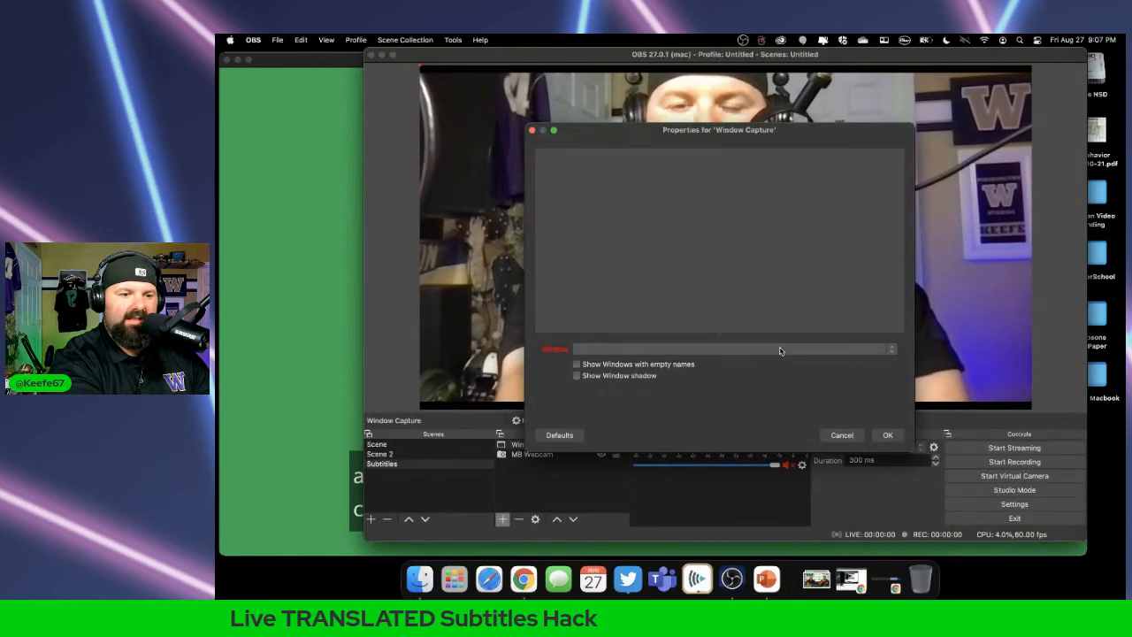
click(780, 349)
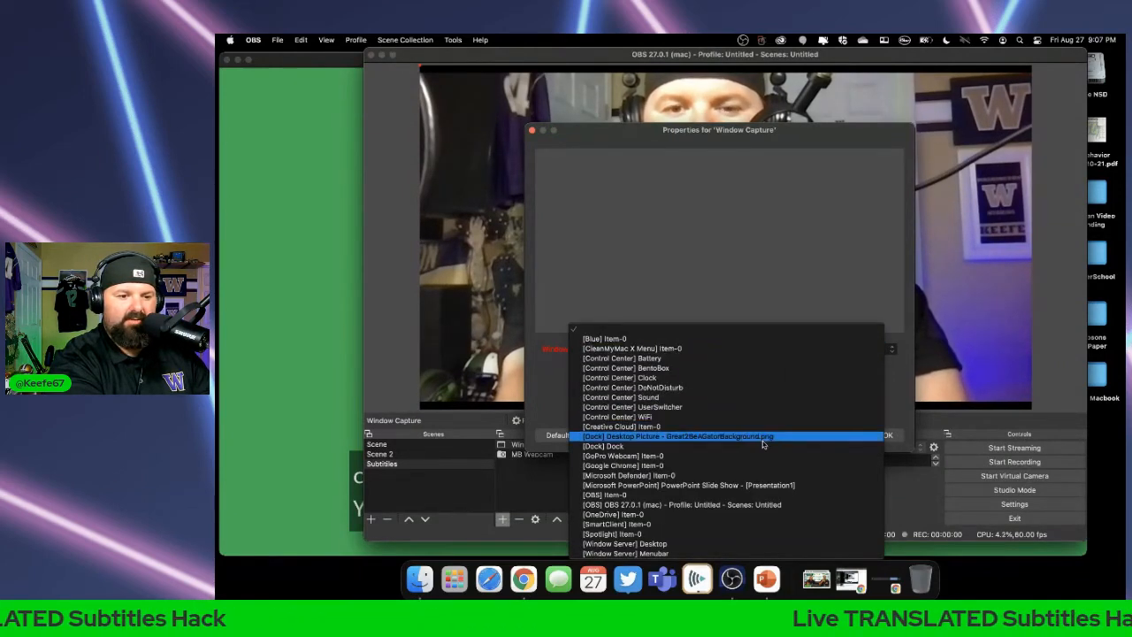
click(770, 485)
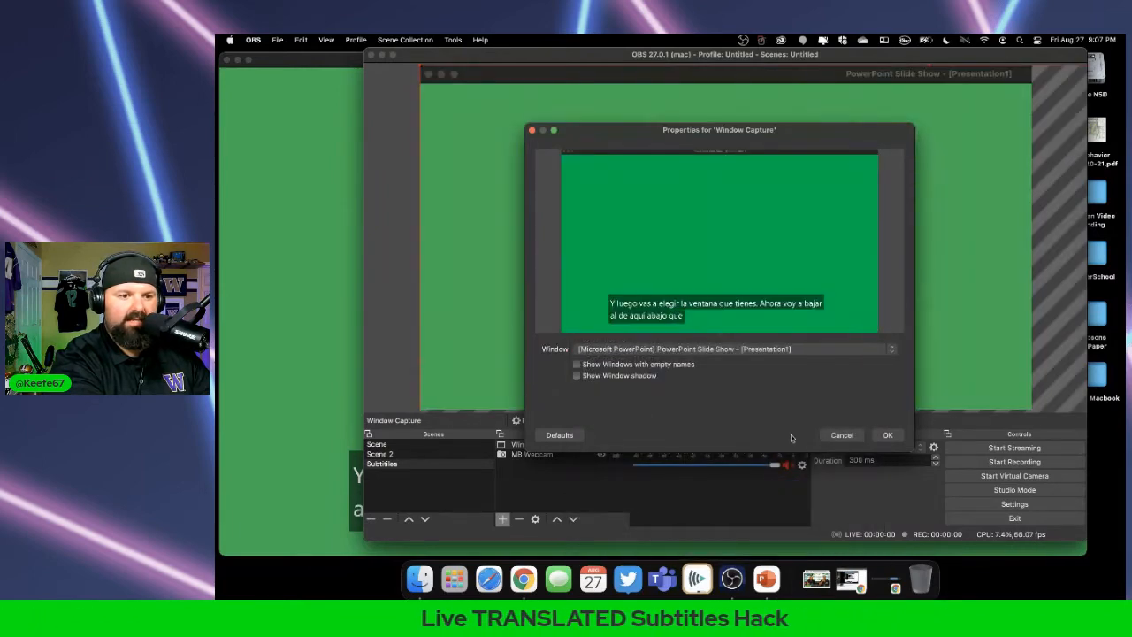
click(888, 434)
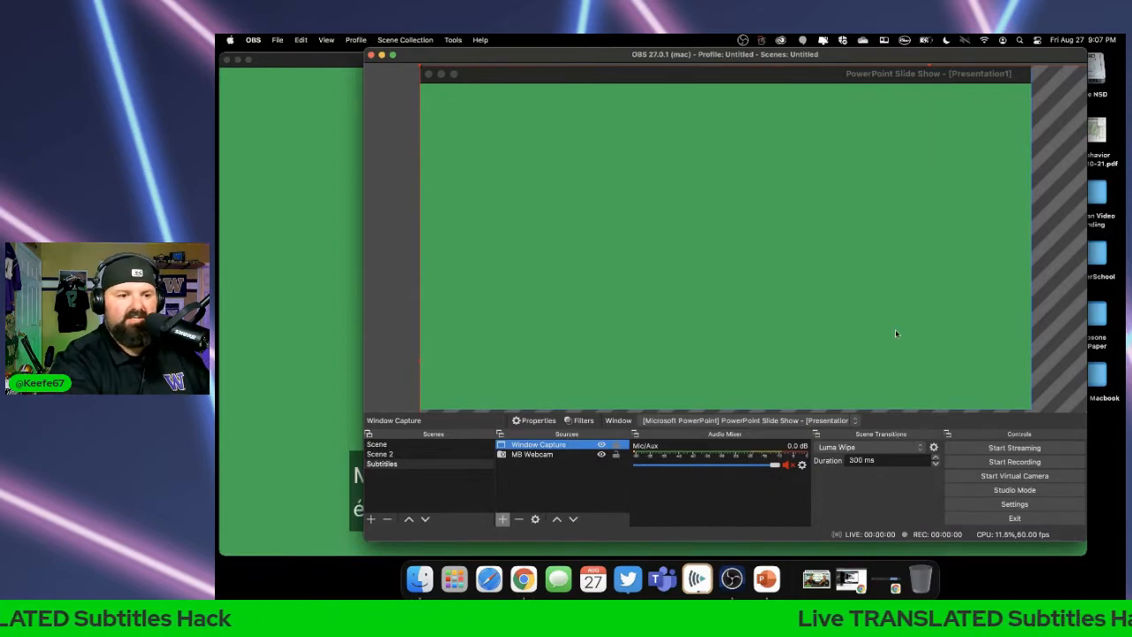
Step: Fit the captured slide show window to the screen in the preview
right_click(766, 266)
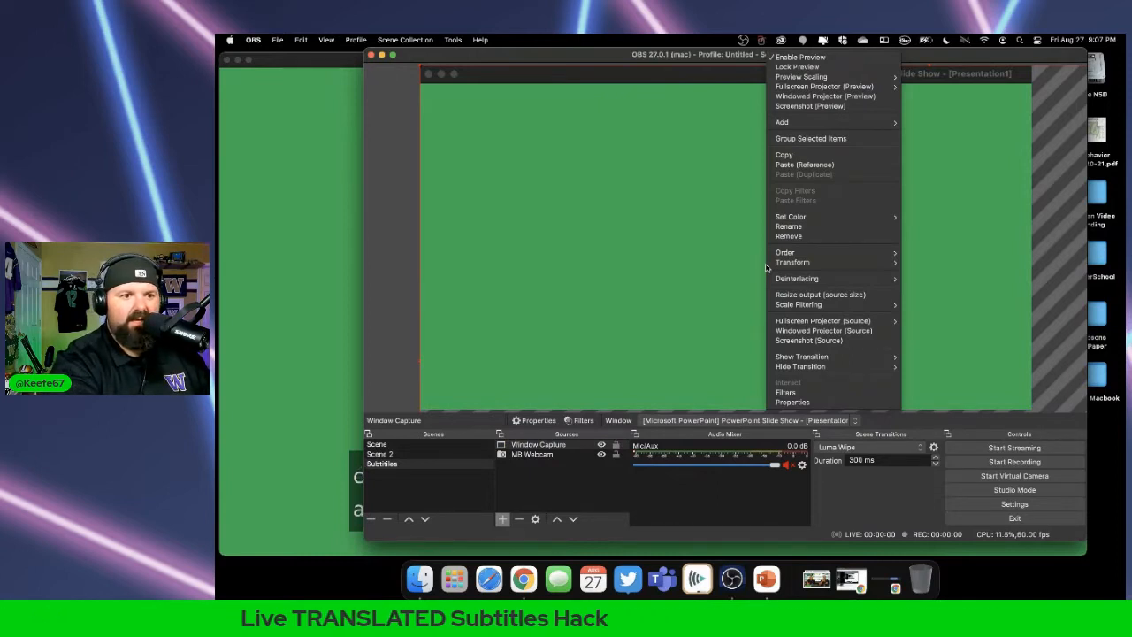
mouse_move(795, 264)
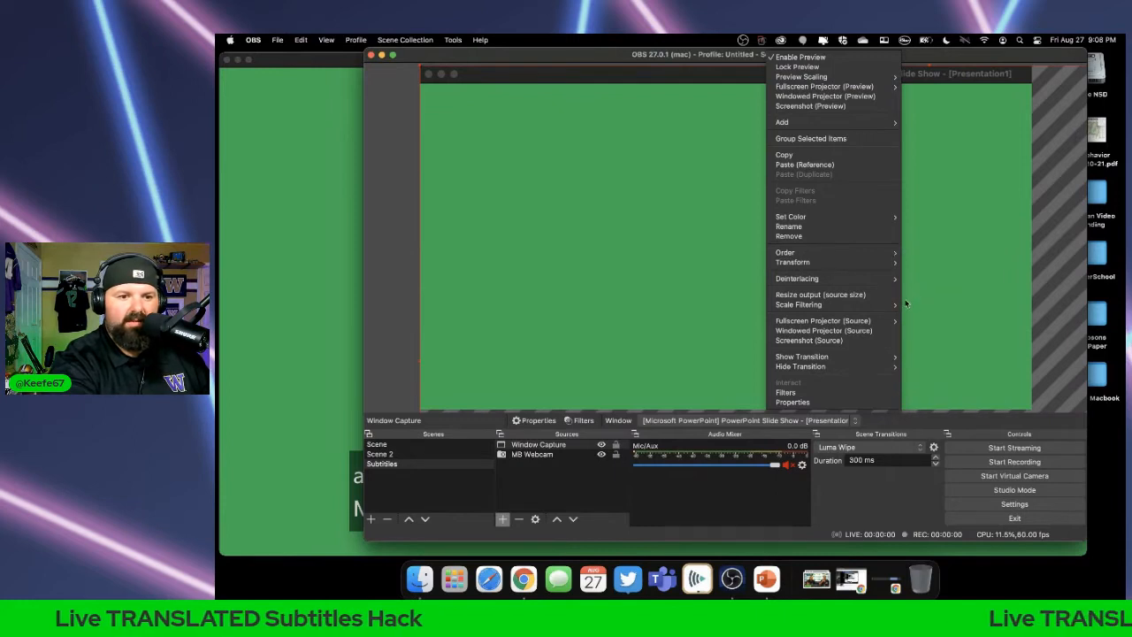
key(Escape)
right_click(895, 269)
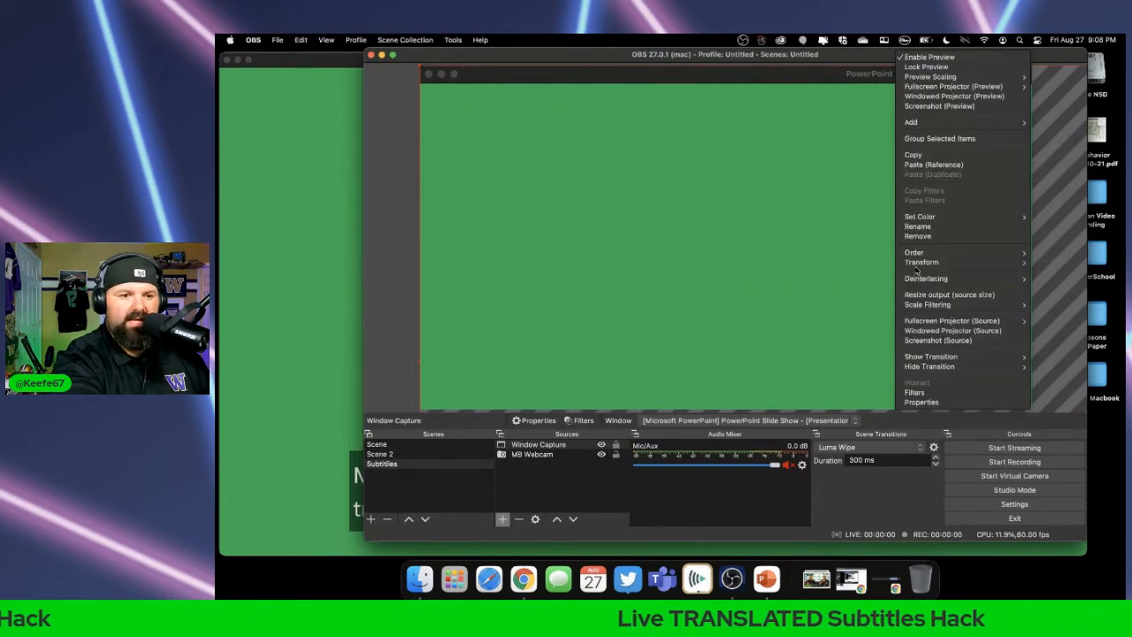
mouse_move(918, 264)
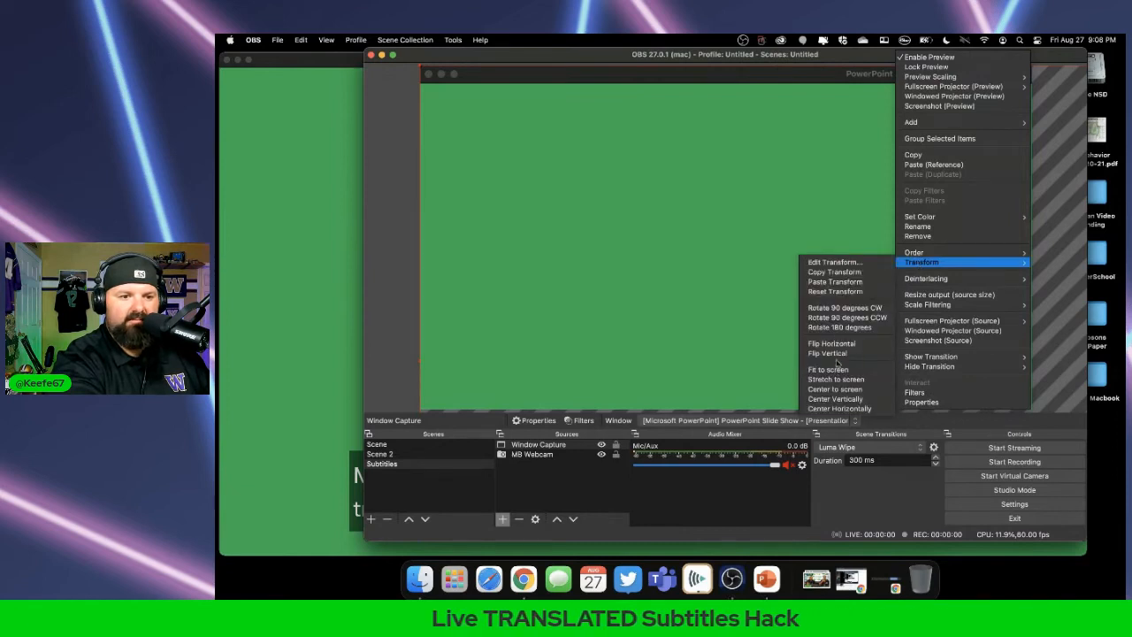
click(832, 370)
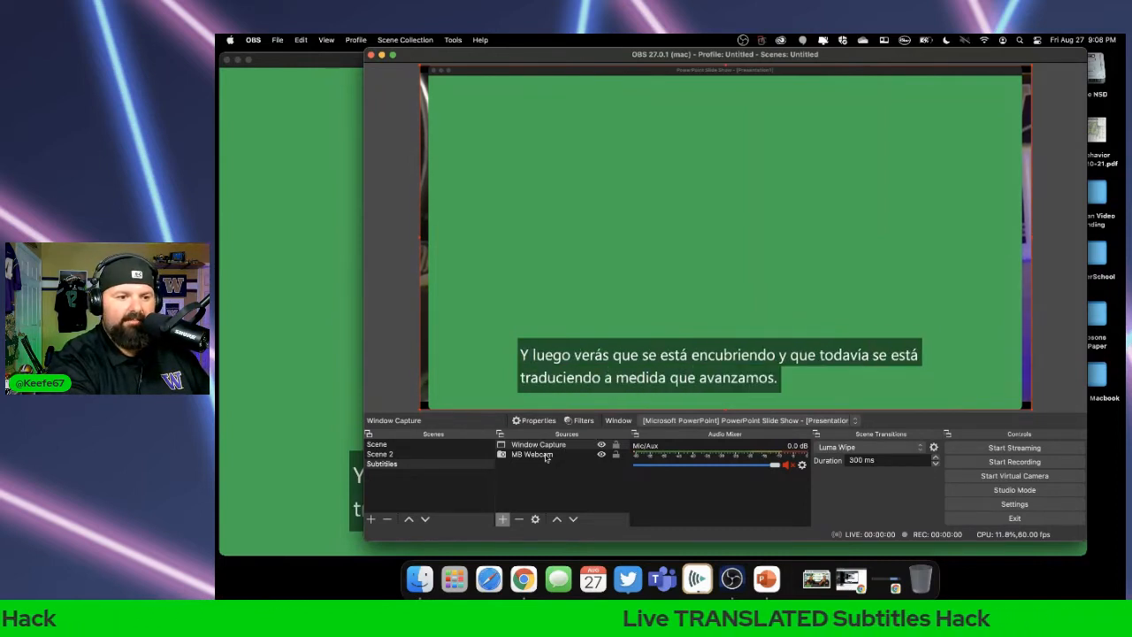
Step: Add a Chroma Key effect filter to the Window Capture source and set its similarity to 342
click(533, 454)
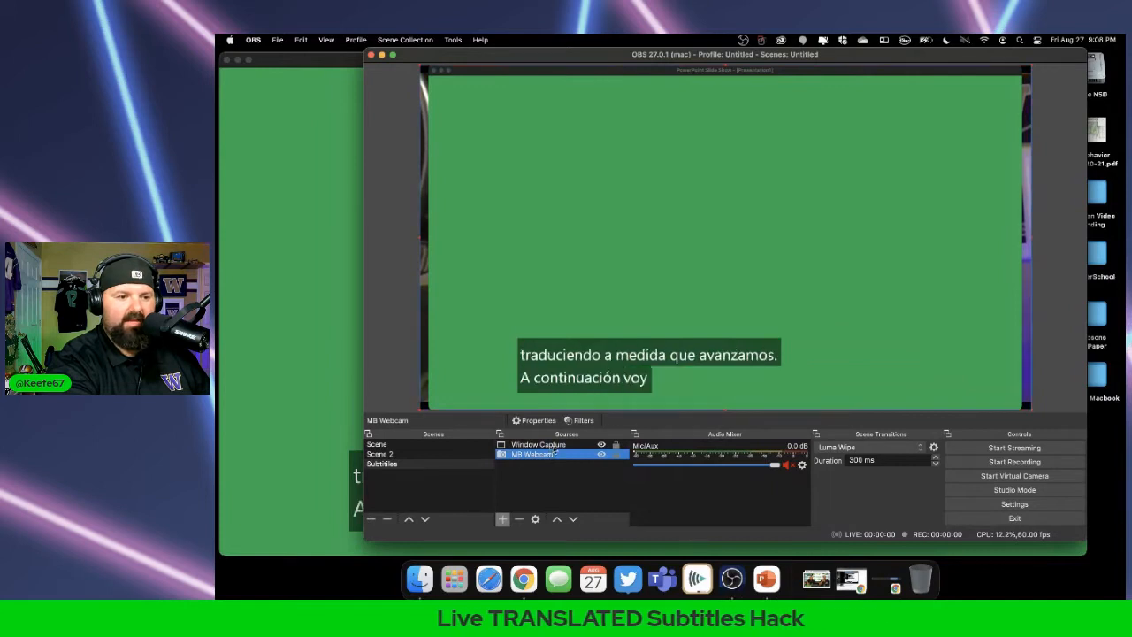
click(553, 446)
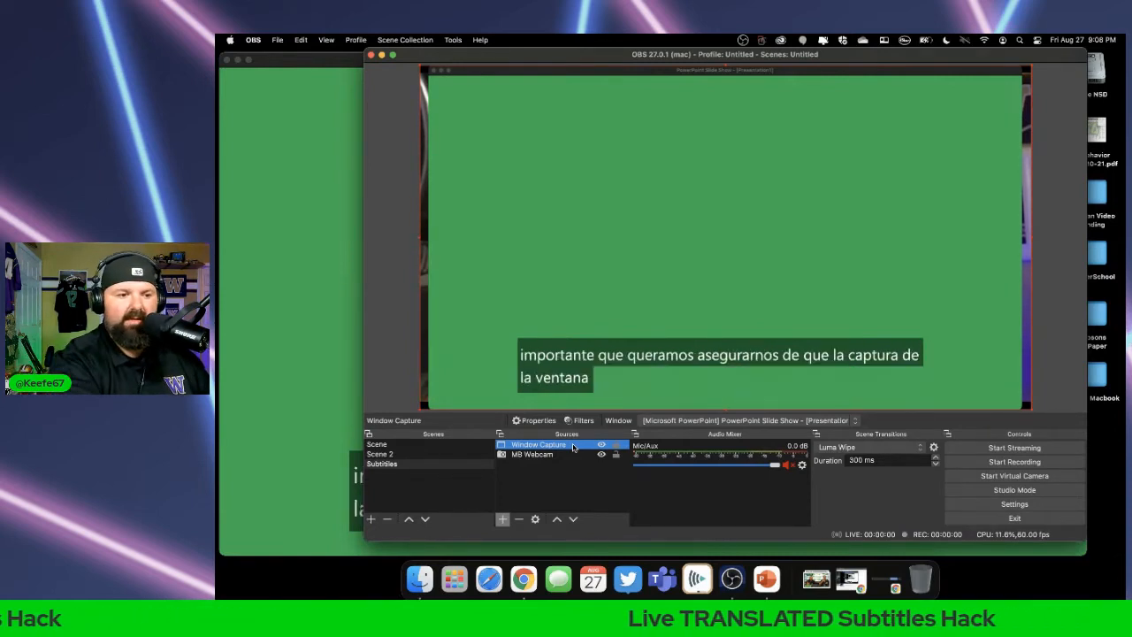
right_click(574, 446)
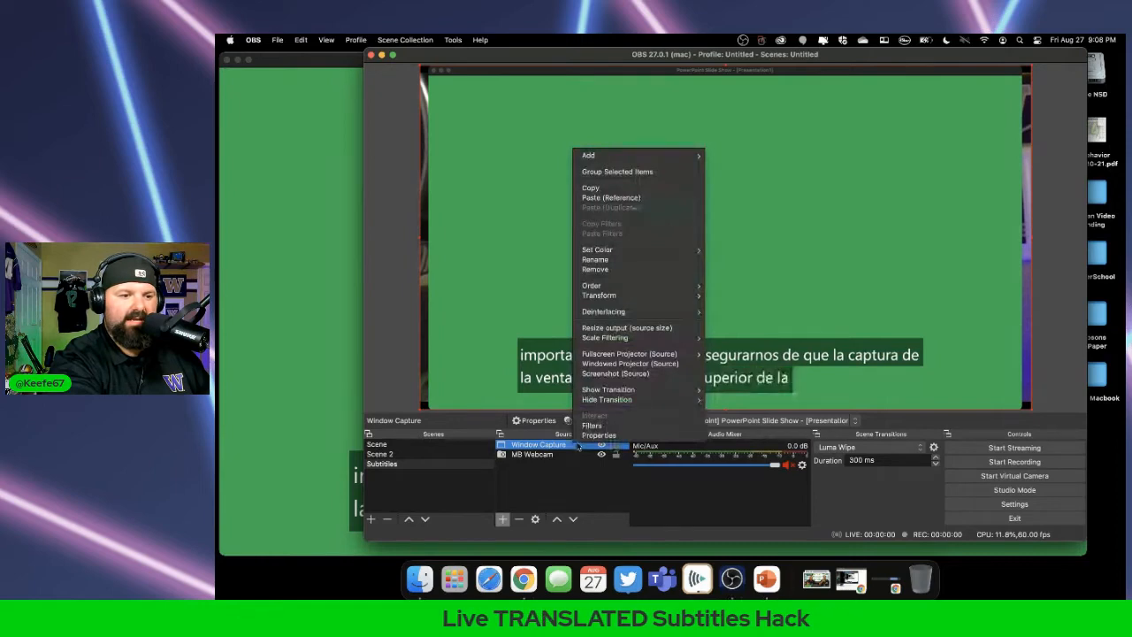
click(625, 425)
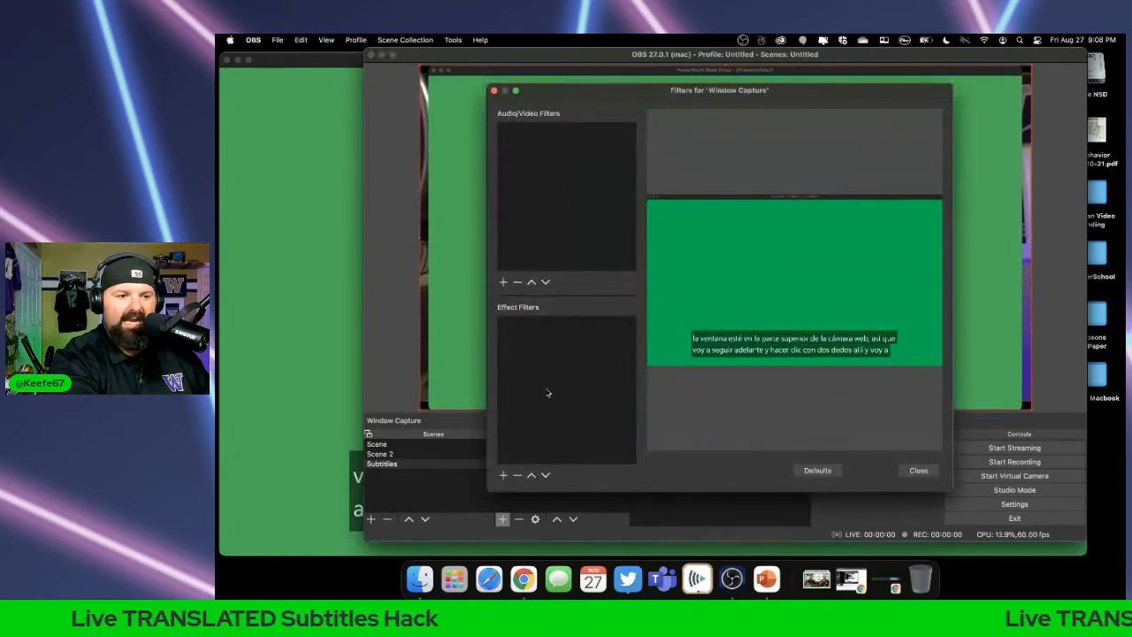
click(502, 475)
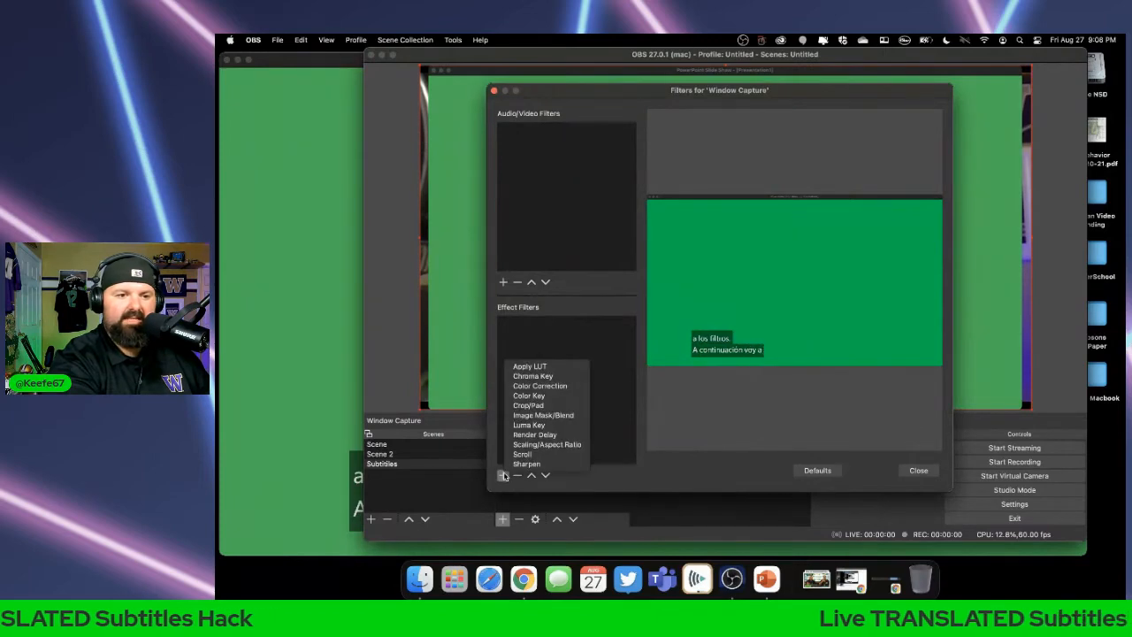
click(556, 377)
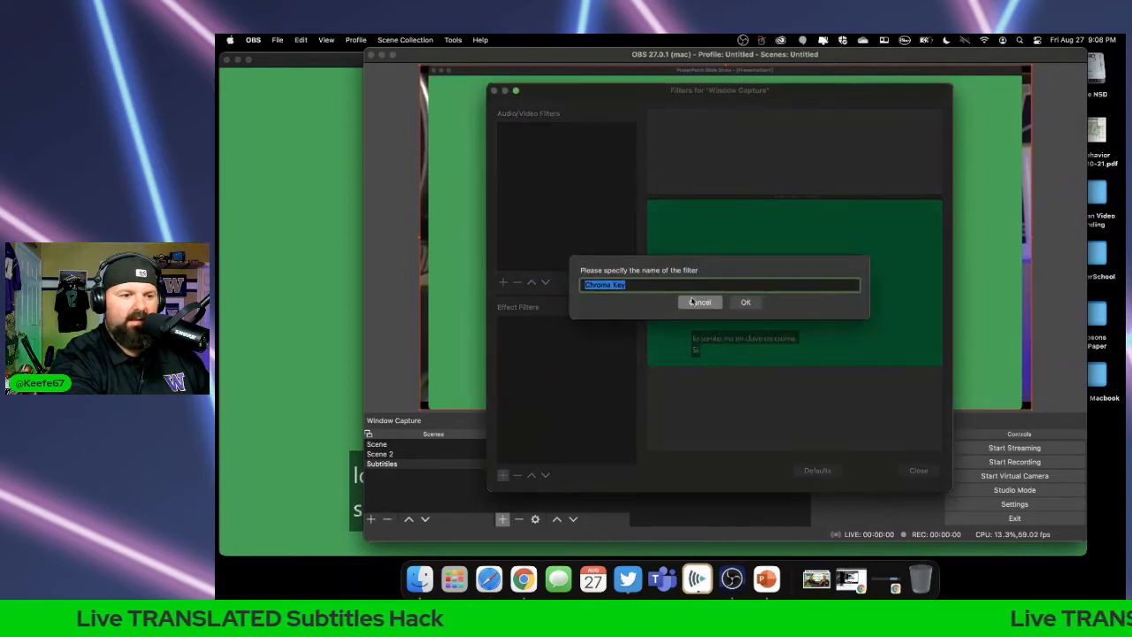
click(739, 303)
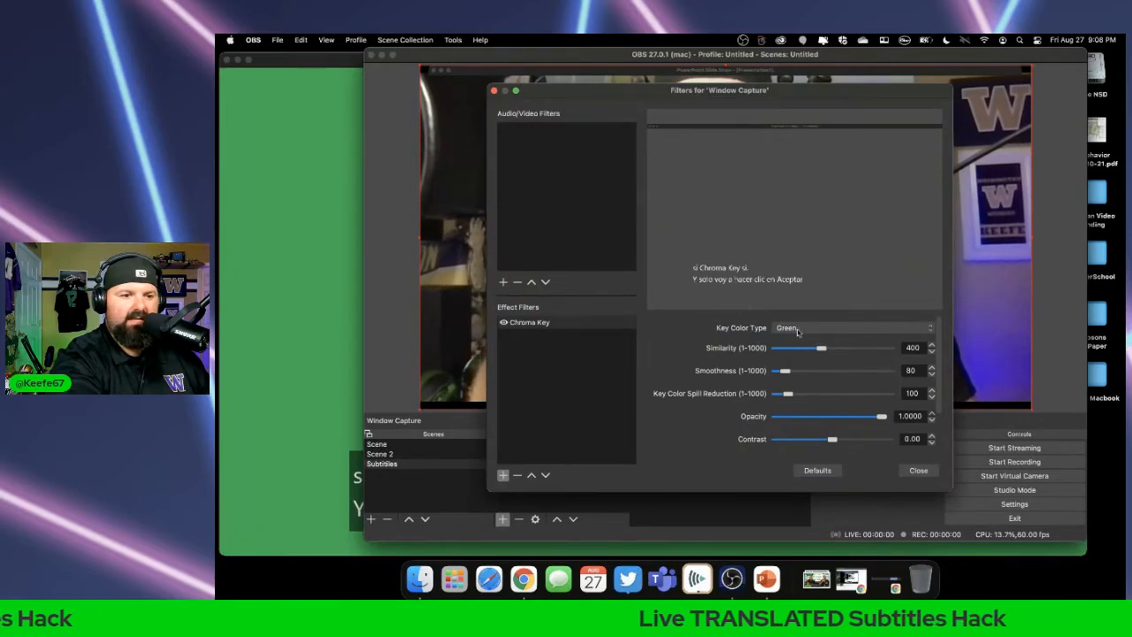
mouse_move(822, 351)
mouse_down()
mouse_move(799, 350)
mouse_move(814, 350)
mouse_up()
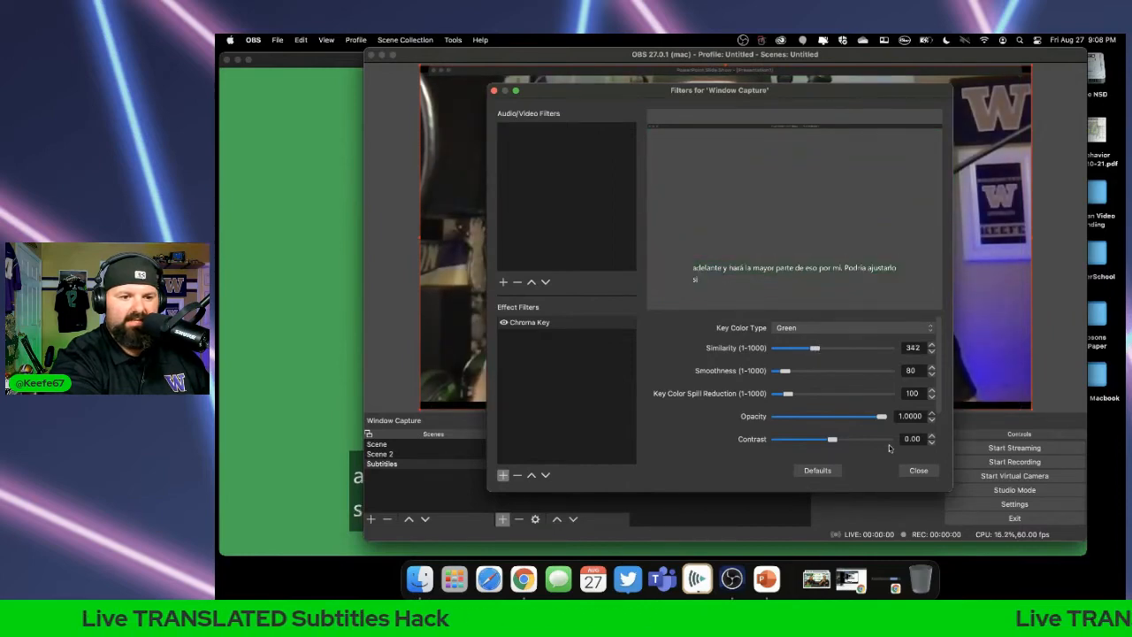
click(916, 471)
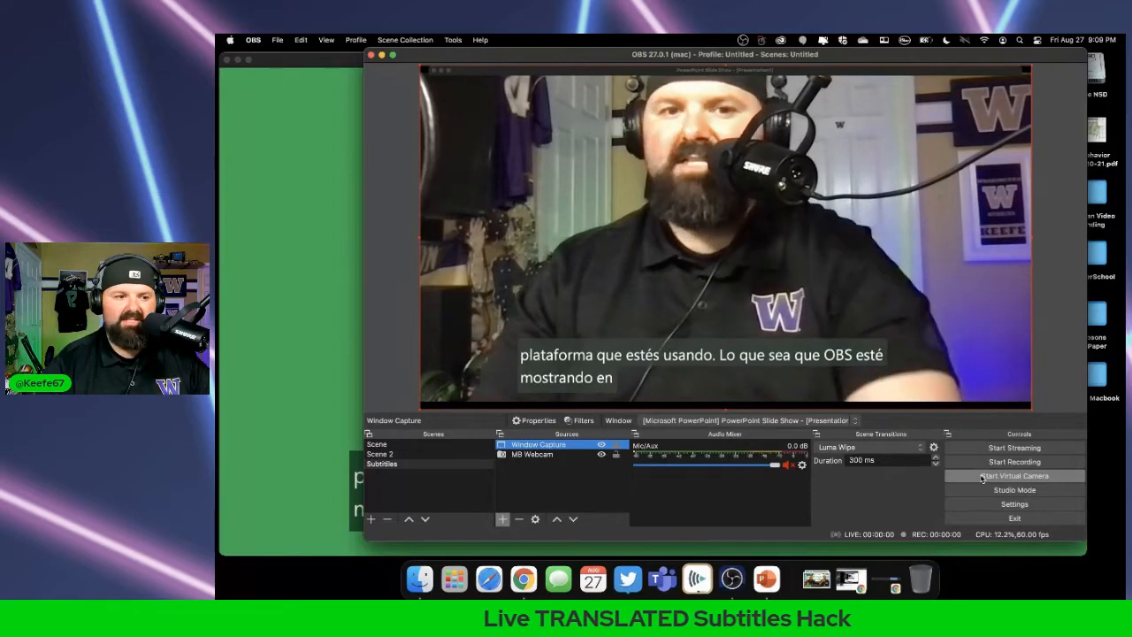
Step: View the layouts of Scene 2 and Scene, and return to the Subtitles scene
click(444, 454)
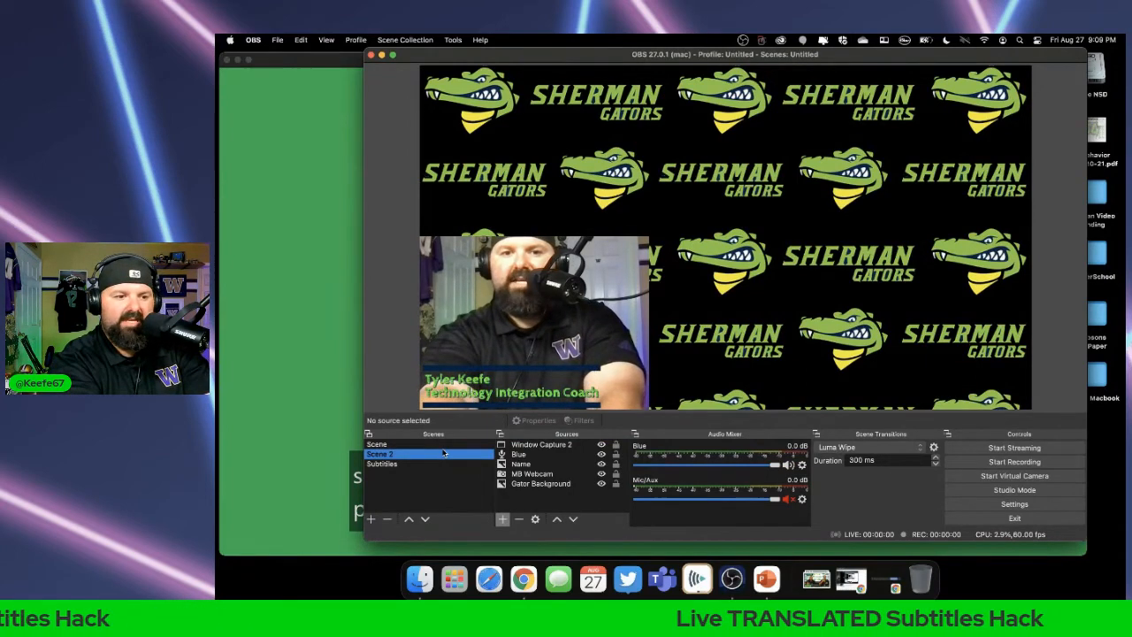
click(446, 447)
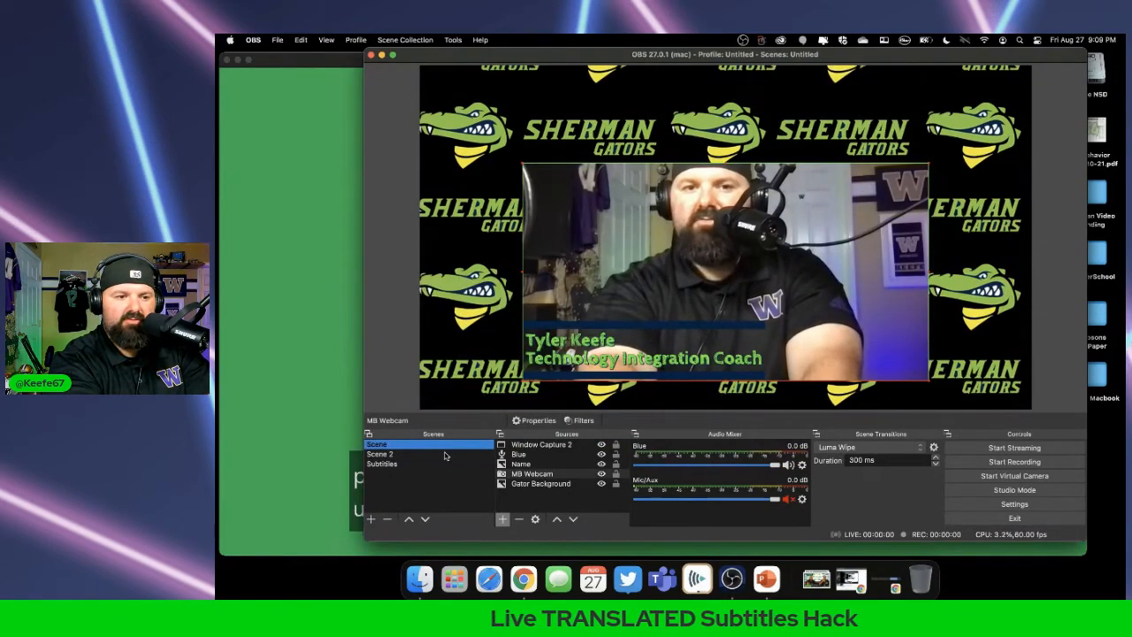
click(445, 454)
click(446, 464)
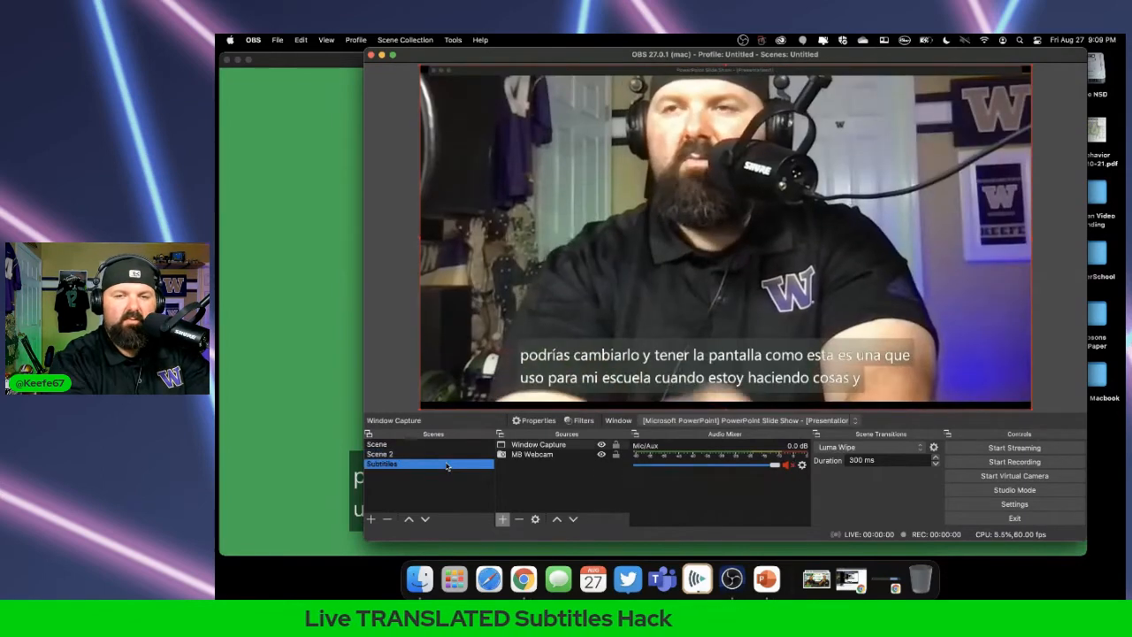